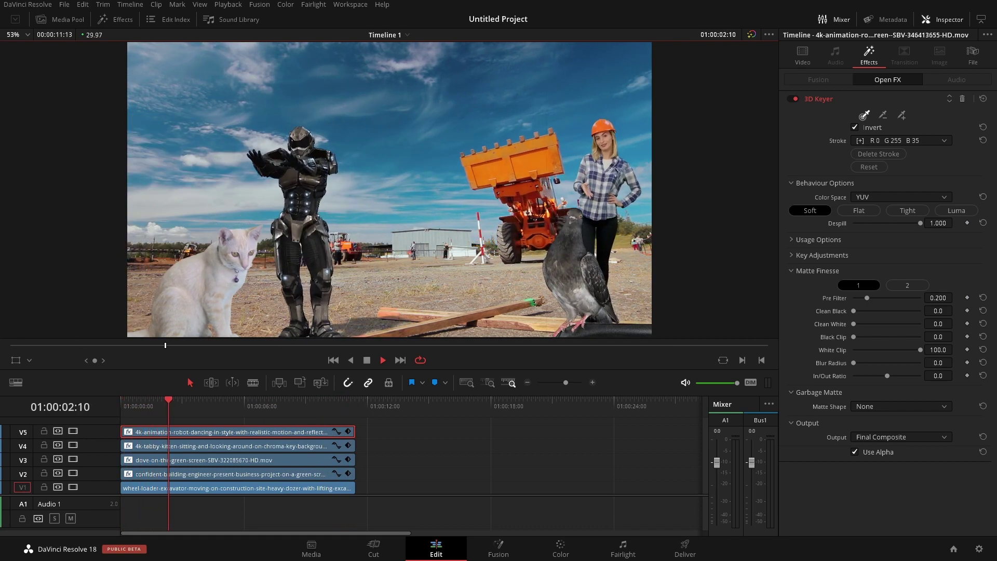
Step: Stop playback of the finished robot, cat, dove and engineer composite
click(361, 360)
Step: Delete the clips on tracks V2 to V5, leaving only the excavator clip
drag(375, 424, 307, 470)
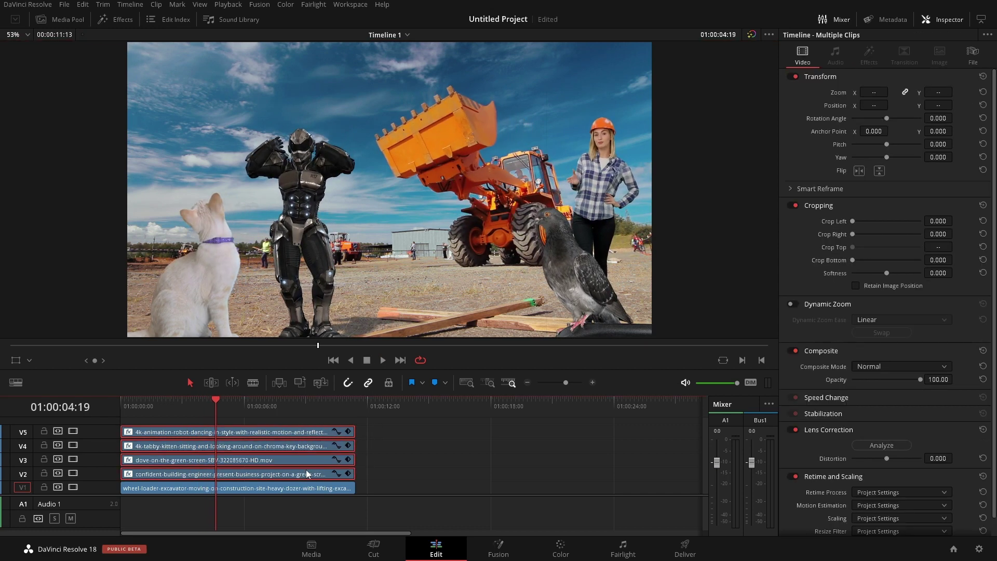
key(ctrl+z)
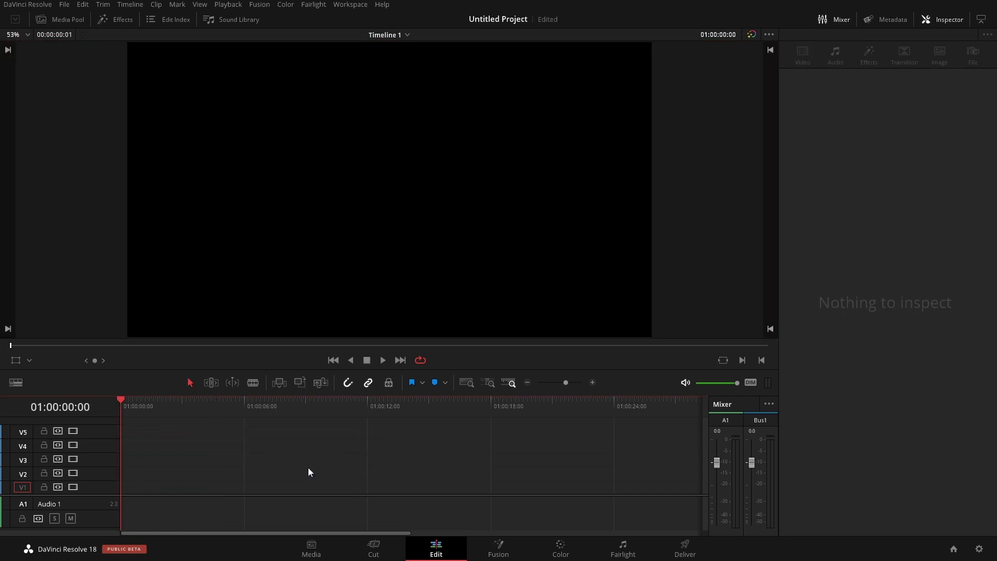
key(ctrl+shift+z)
drag(383, 426, 293, 475)
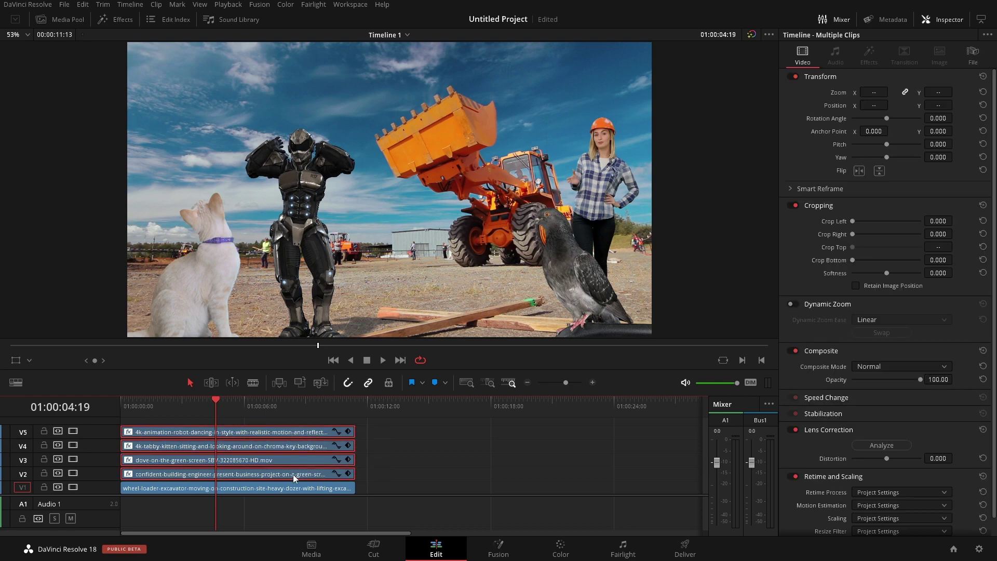
key(Delete)
drag(205, 398, 169, 418)
Step: Place the dove clip on V2 at the start of the timeline
click(63, 20)
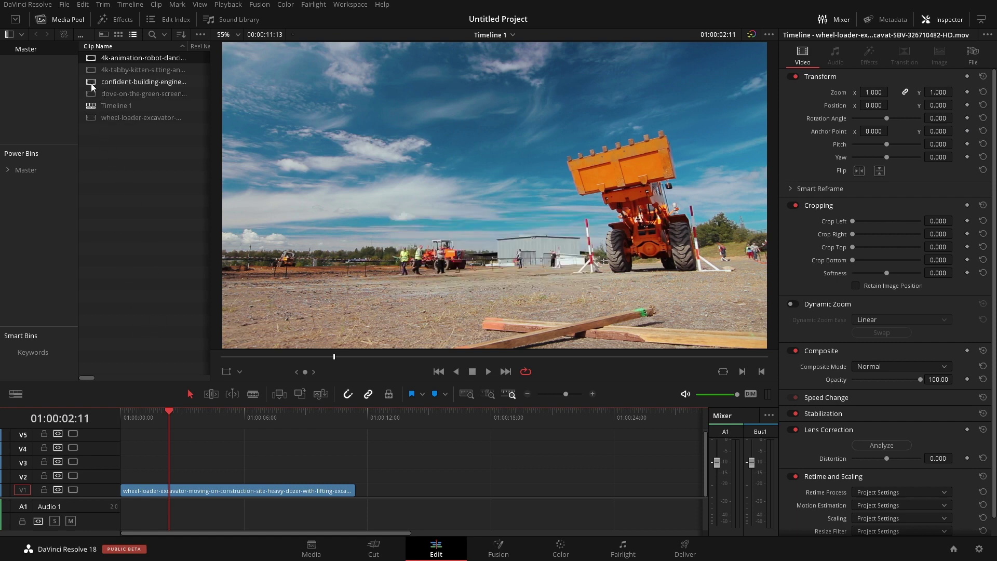
drag(119, 93, 176, 470)
drag(246, 456, 183, 477)
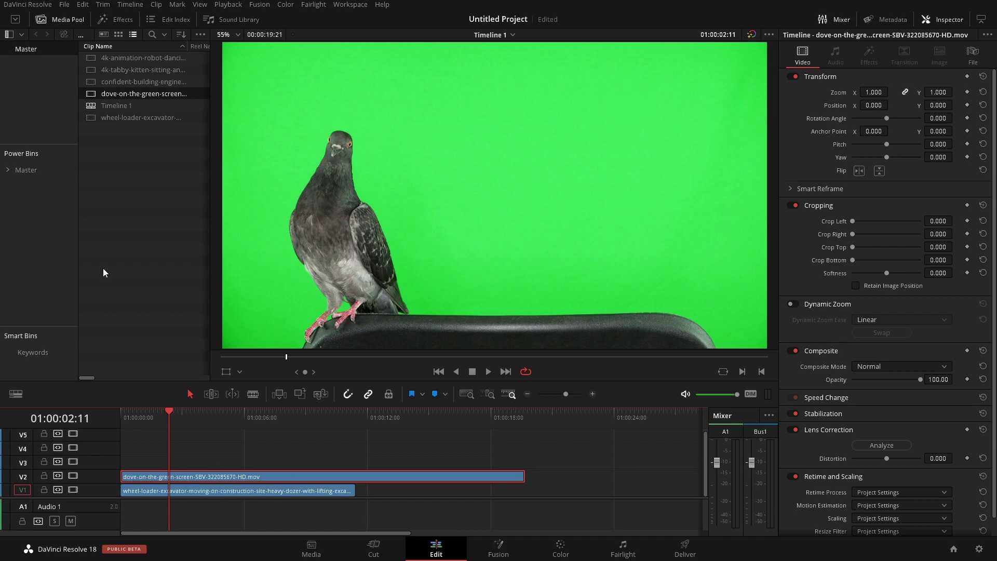
Step: Apply the 3D Keyer effect, found by searching 'key', to the dove clip
click(115, 20)
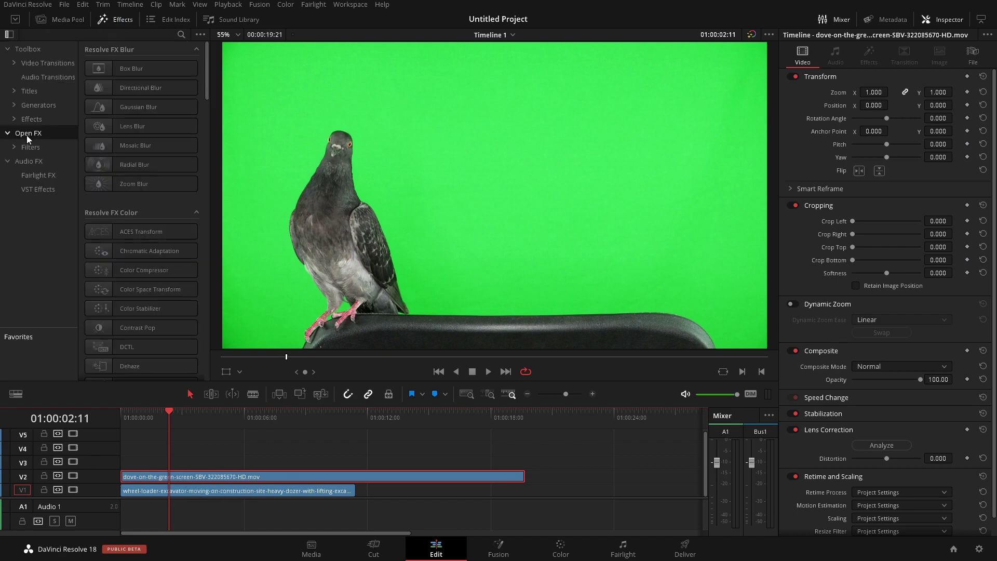
click(182, 34)
text(ke)
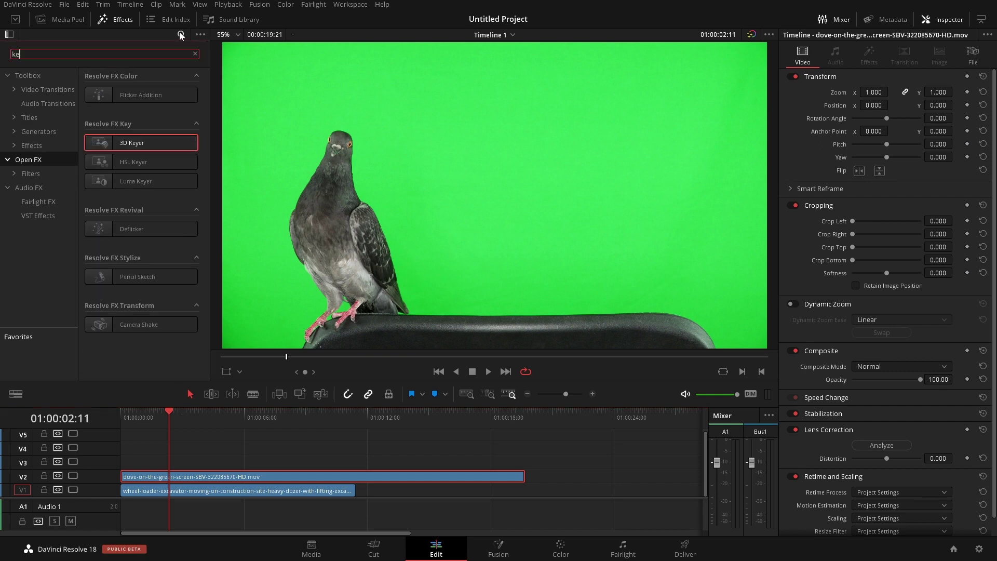
text(y)
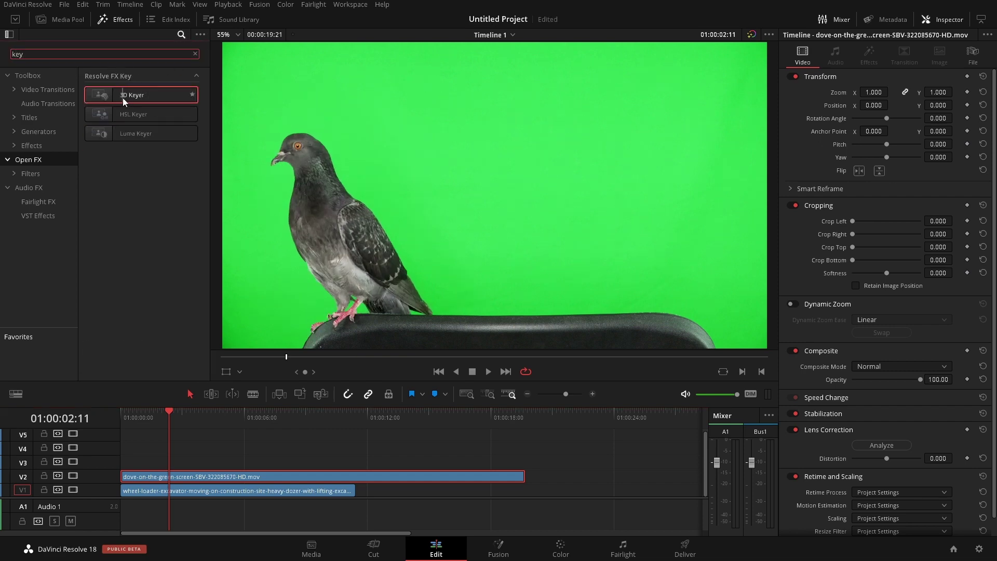
drag(122, 97, 226, 475)
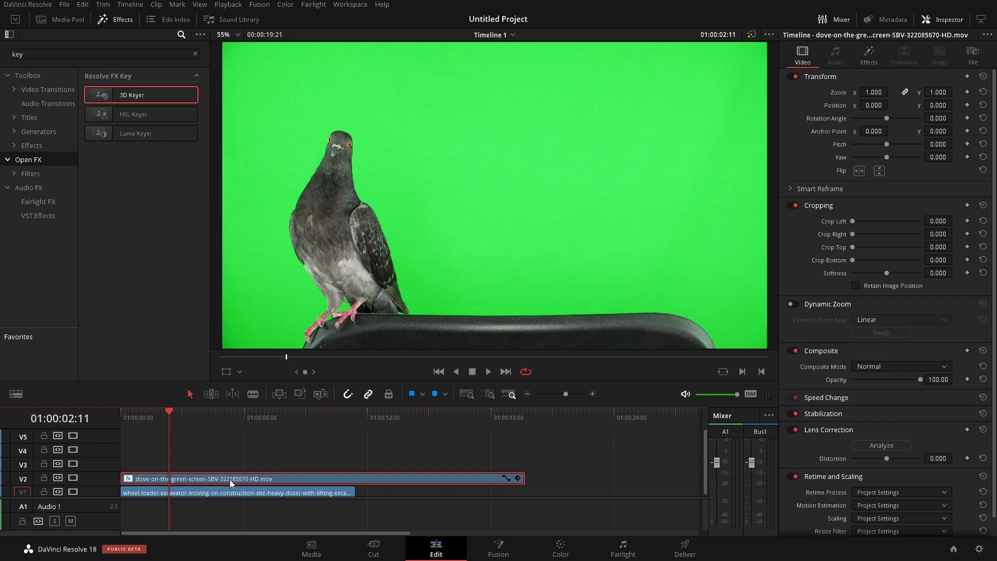
click(872, 63)
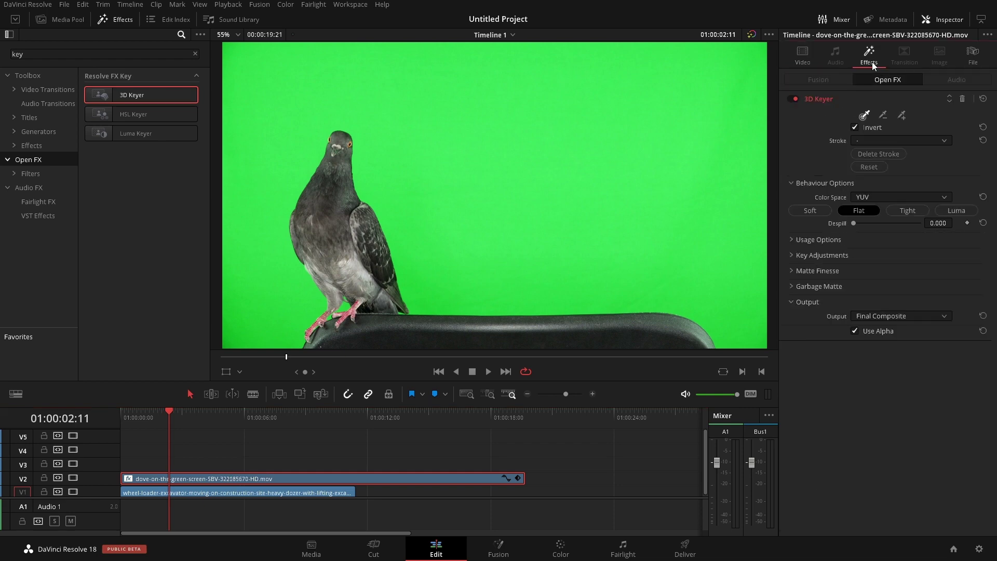
Step: Enable the 3D Keyer picker with the viewer set to Open FX Overlay
click(865, 117)
click(240, 372)
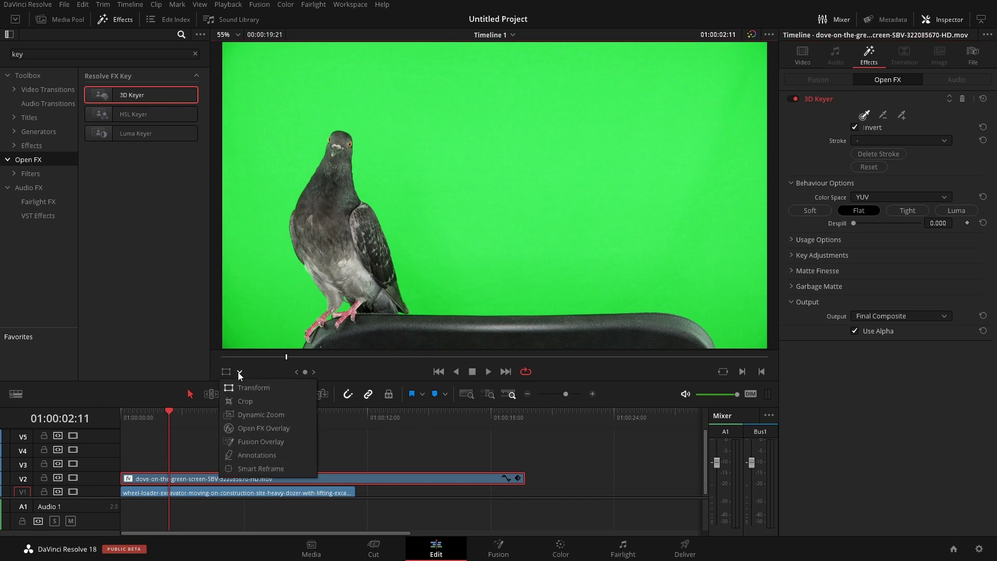
click(258, 431)
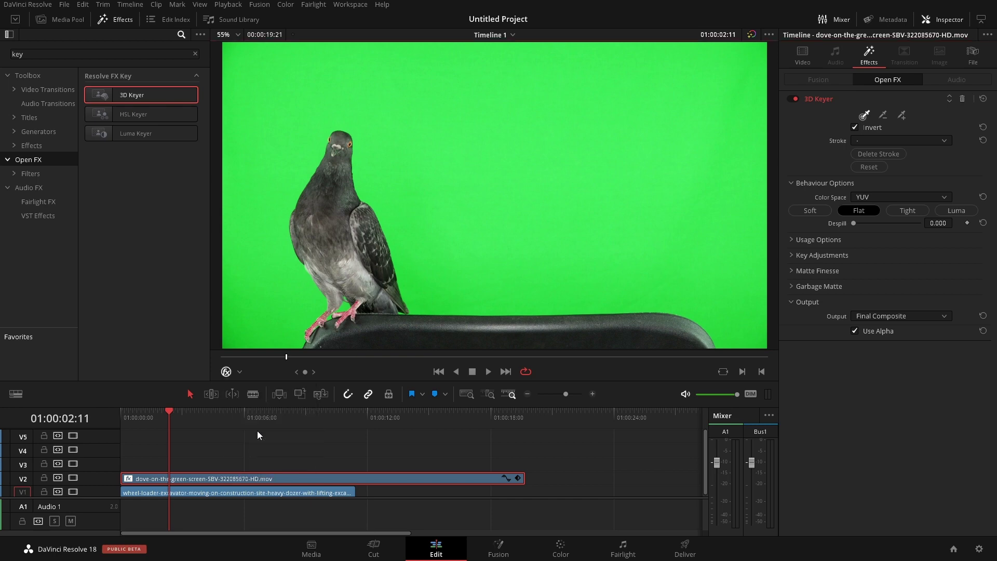
click(126, 25)
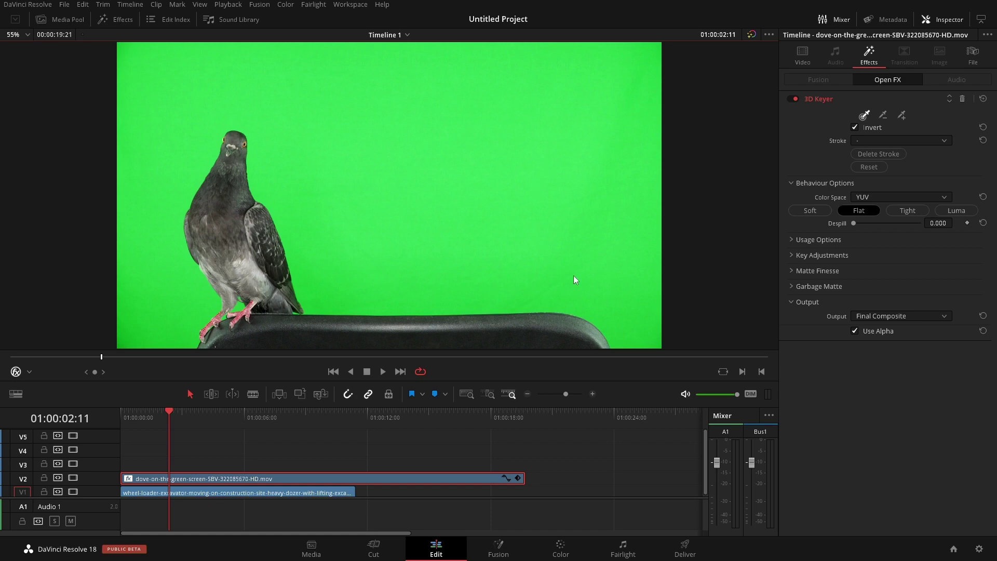
Step: Test a pick stroke on the green background, delete it, and start picking again
drag(512, 112, 496, 107)
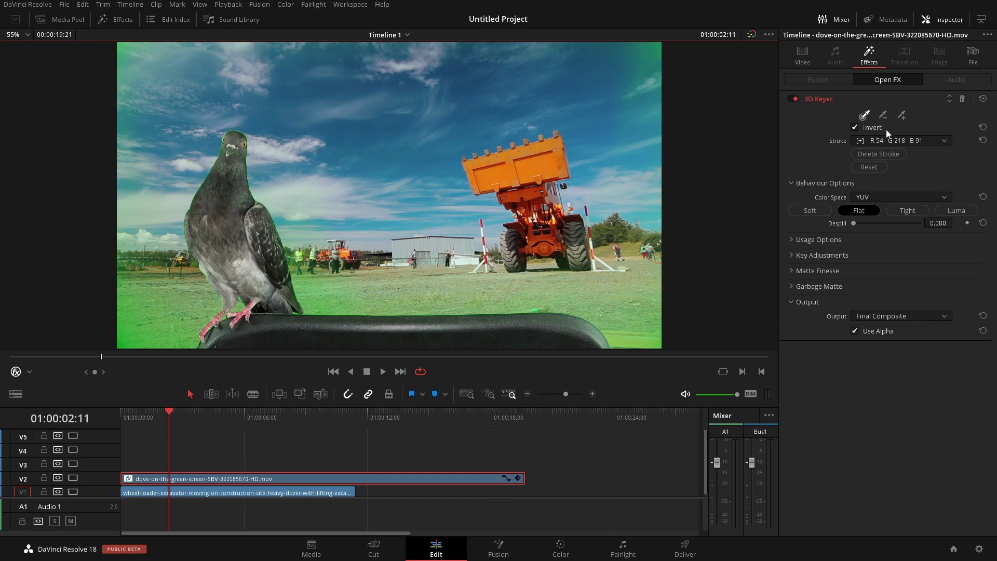
click(983, 100)
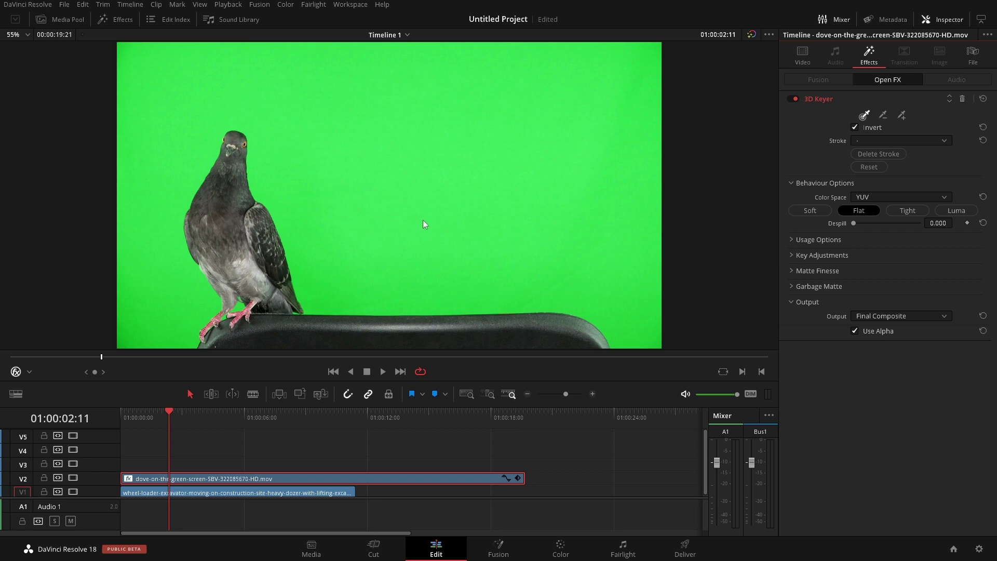
click(391, 112)
Step: Sample the green across the upper-right and left background and set Despill to 1.000
mouse_move(390, 111)
mouse_down()
mouse_move(510, 127)
mouse_move(601, 110)
mouse_move(652, 63)
mouse_move(657, 349)
mouse_move(495, 217)
mouse_move(314, 93)
mouse_move(191, 99)
mouse_up()
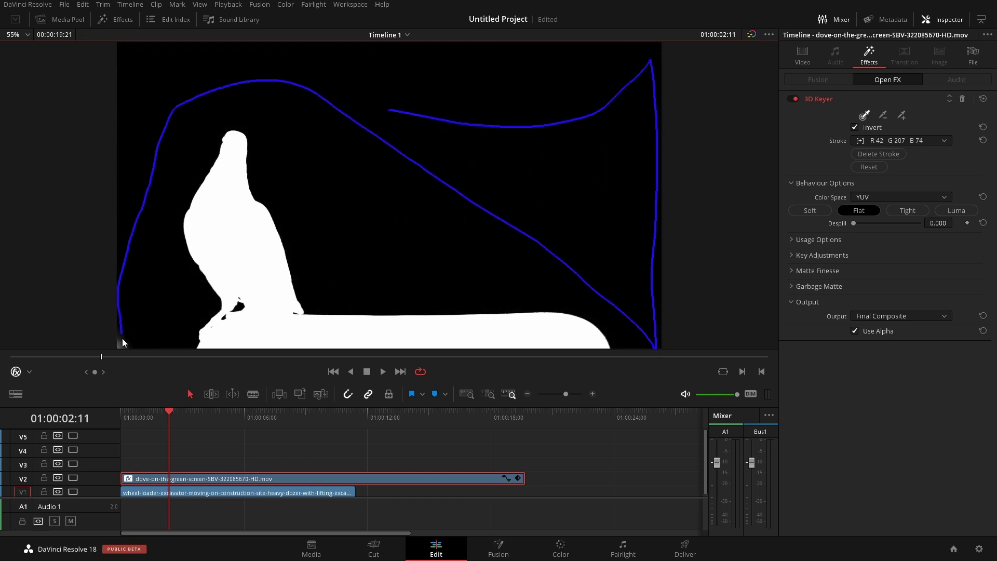
mouse_move(123, 338)
mouse_down()
mouse_move(117, 350)
mouse_move(151, 110)
mouse_up()
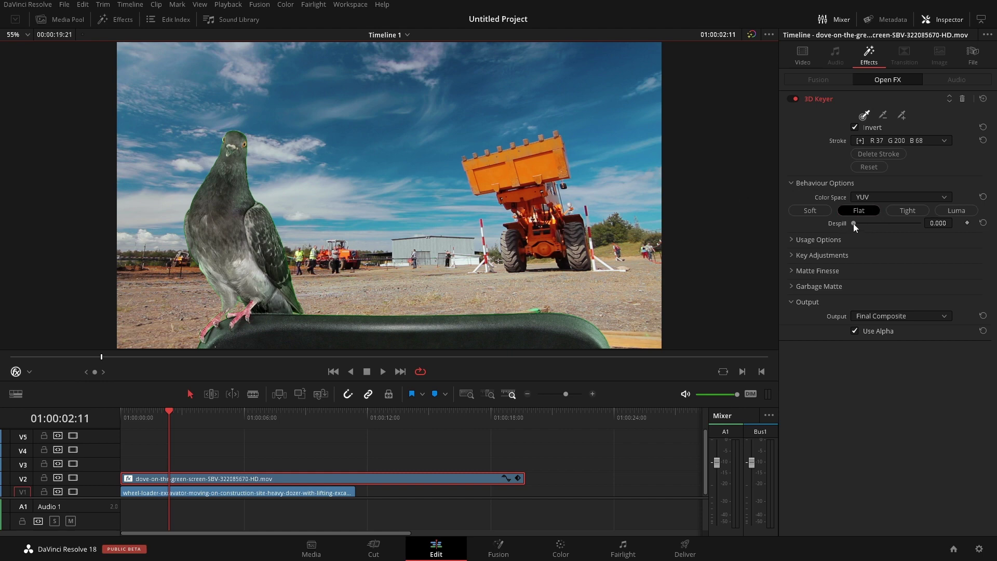
drag(854, 224, 901, 225)
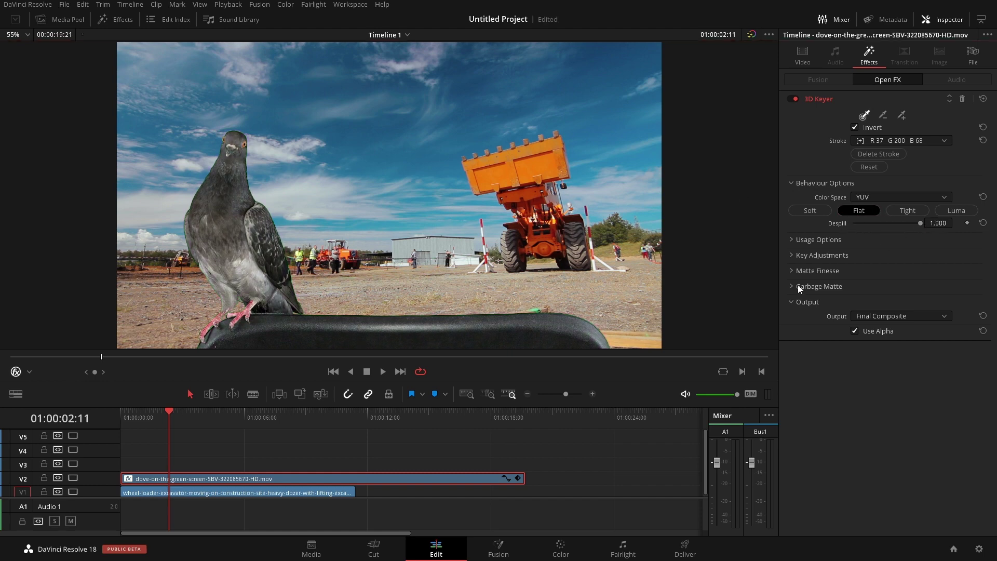
Step: Save the project and preview the keyed dove over the excavator footage
key(ctrl+s)
click(383, 372)
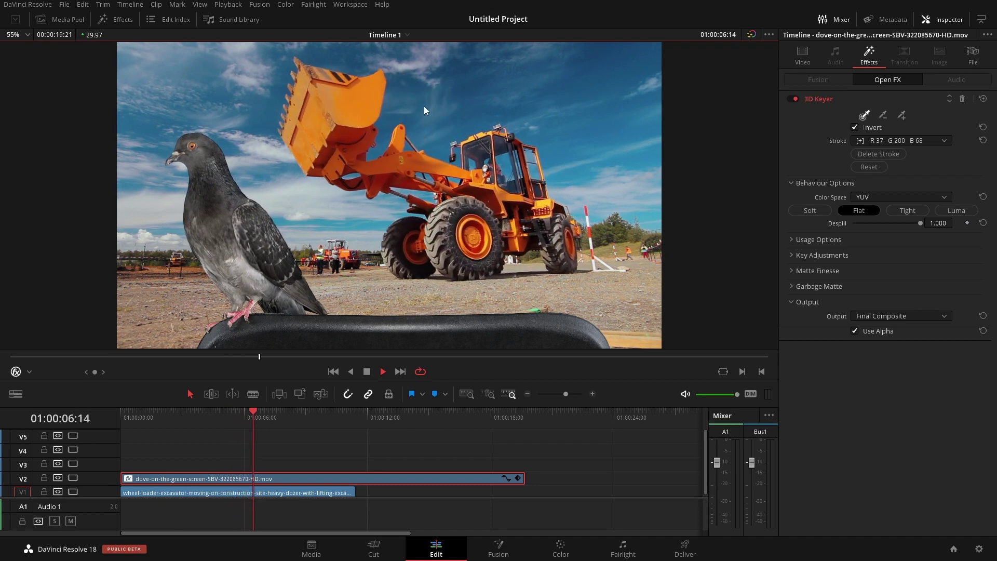
click(388, 372)
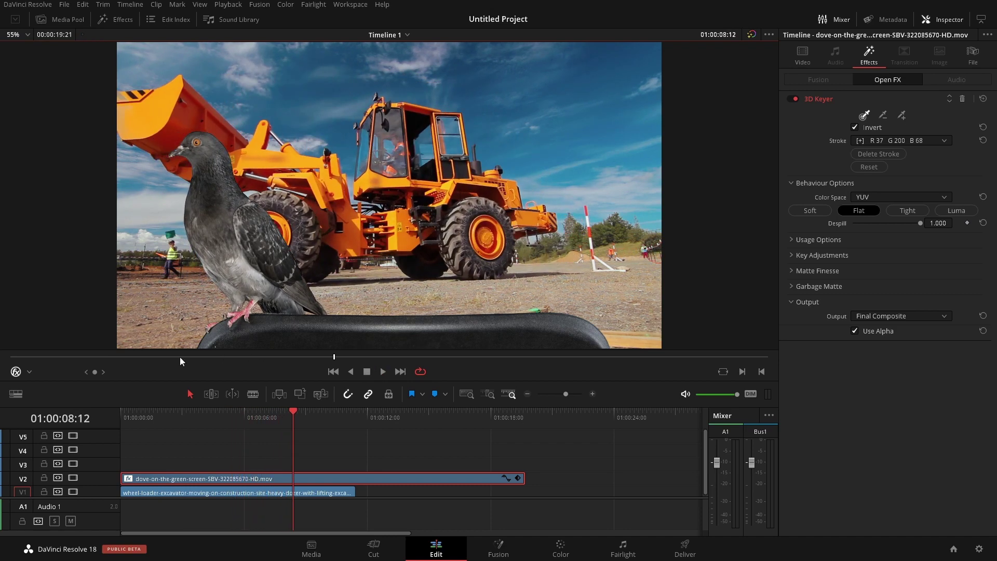
Step: Scale the dove down with Transform handles and place it at the lower right, saving
click(30, 371)
click(31, 390)
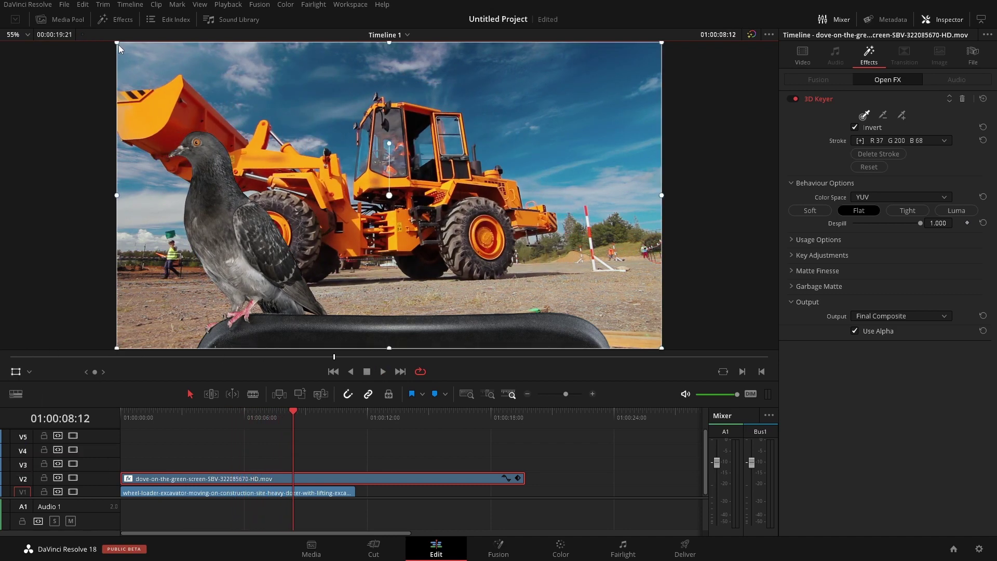
drag(119, 45, 222, 89)
drag(305, 190, 278, 191)
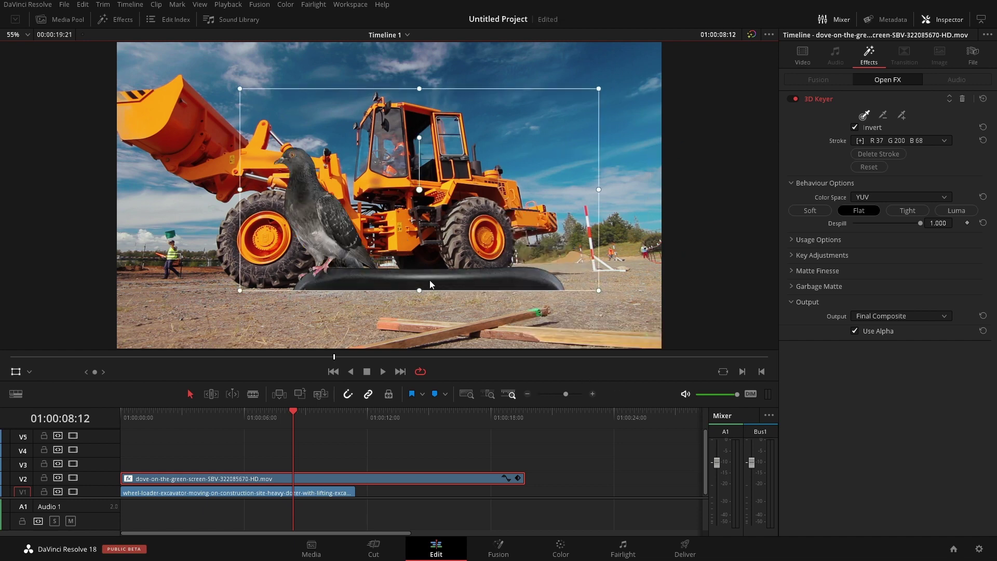
key(ctrl+s)
drag(465, 282, 577, 291)
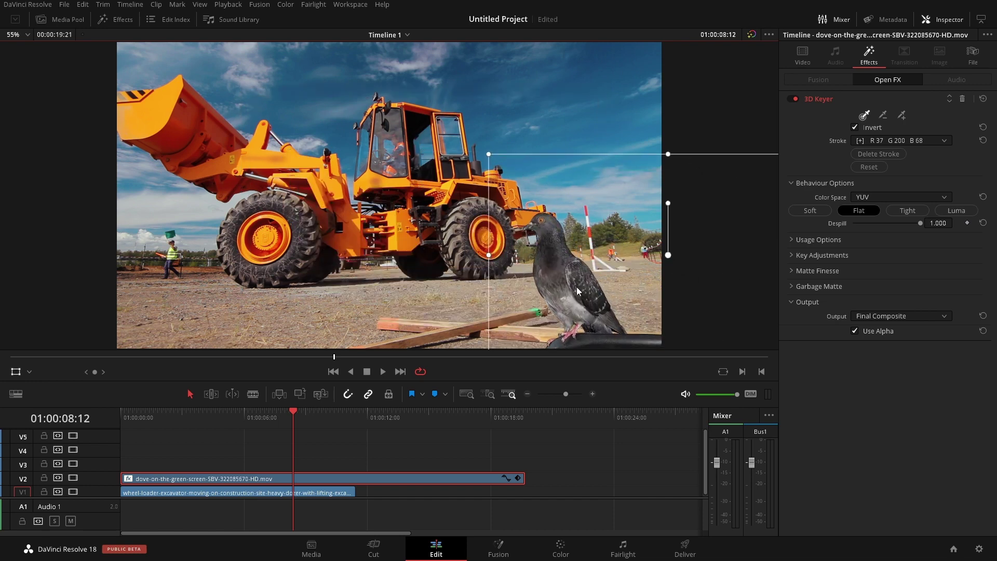
key(ctrl+s)
Step: Bring back the Media Pool clip list with the dove clip deselected
click(116, 20)
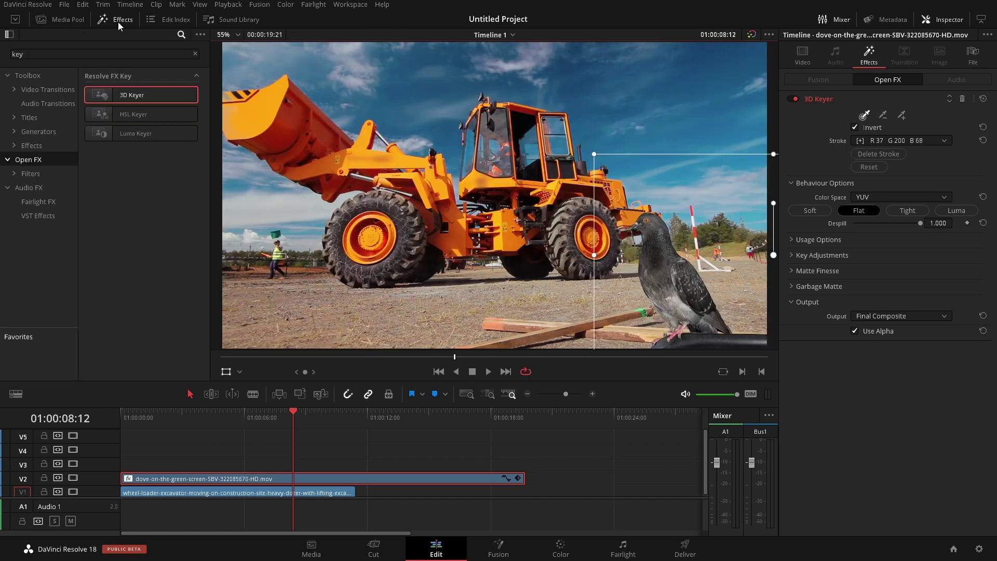
click(61, 19)
click(100, 150)
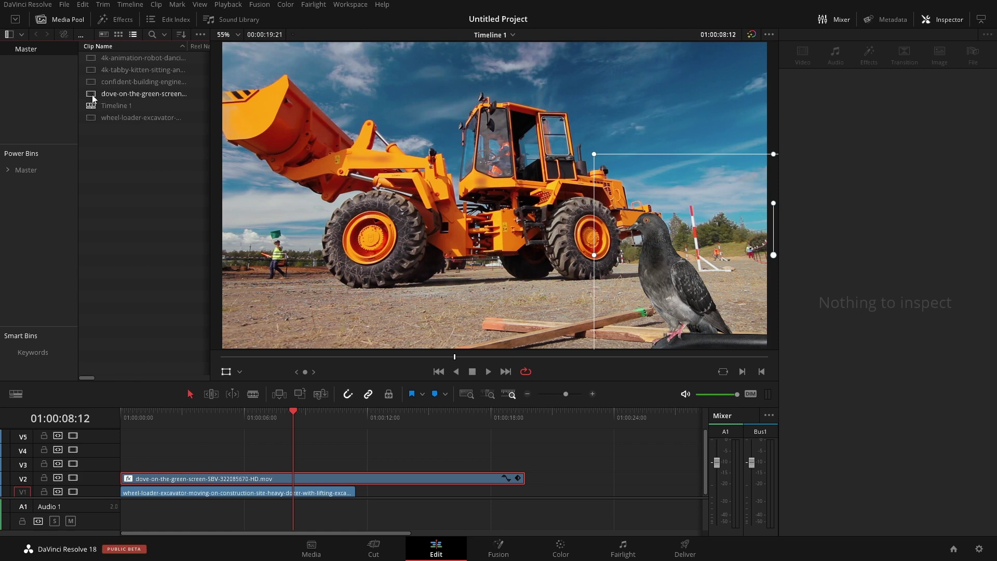
Step: Add the engineer clip to V3 at the start of the timeline
drag(88, 84, 182, 460)
click(356, 474)
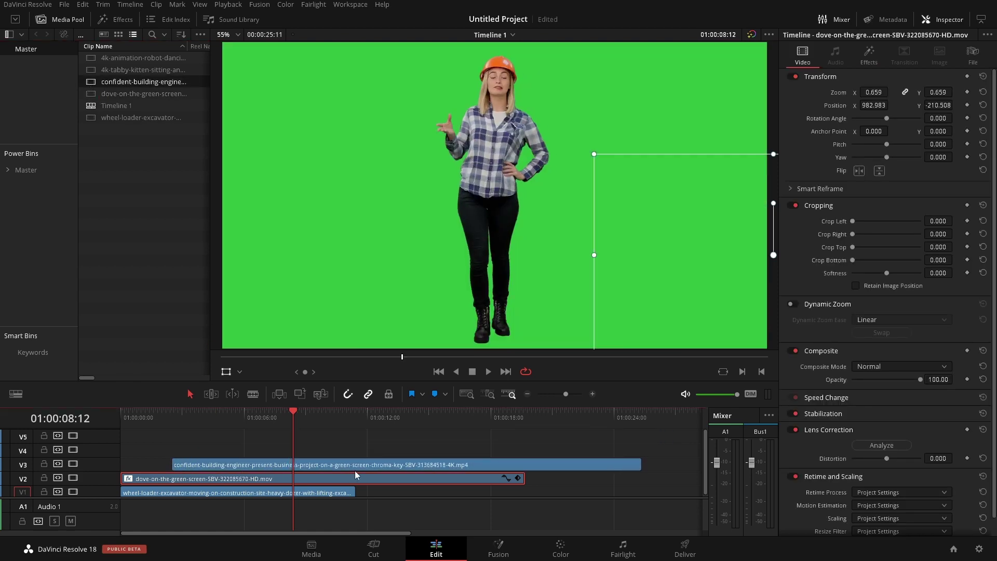
drag(359, 466, 308, 465)
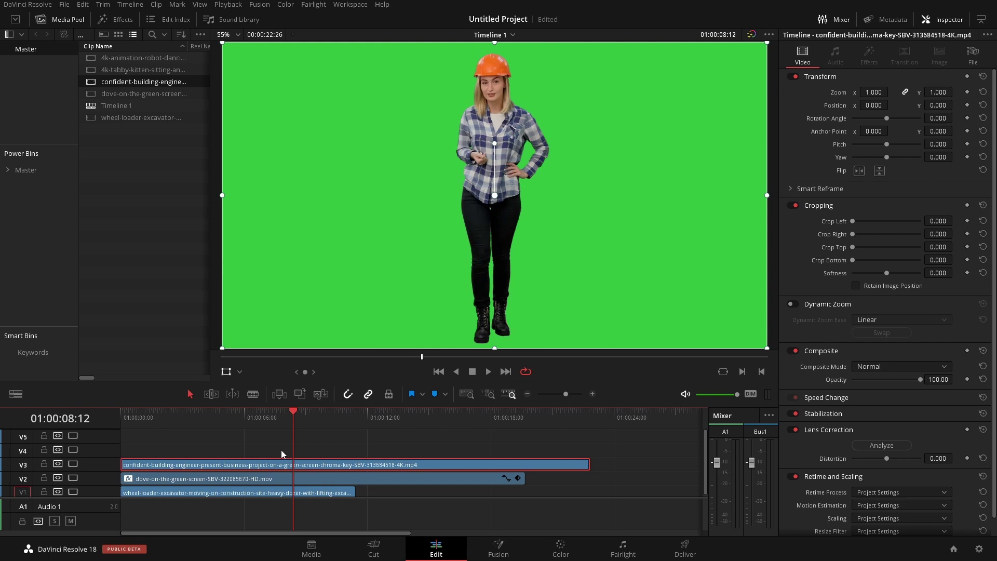
Step: Apply the 3D Keyer to the engineer clip with the viewer on Open FX Overlay
click(116, 19)
drag(102, 100, 193, 462)
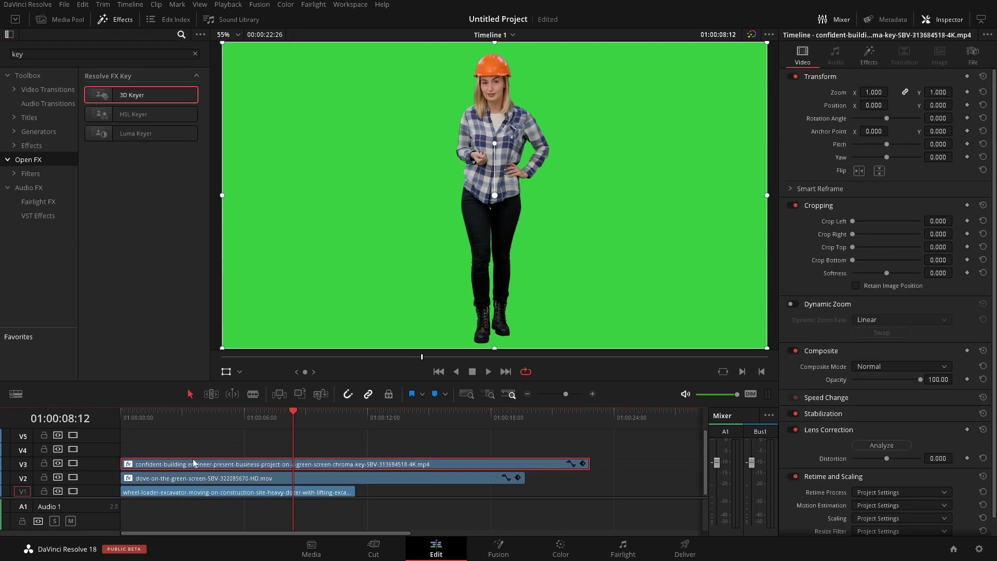
click(175, 334)
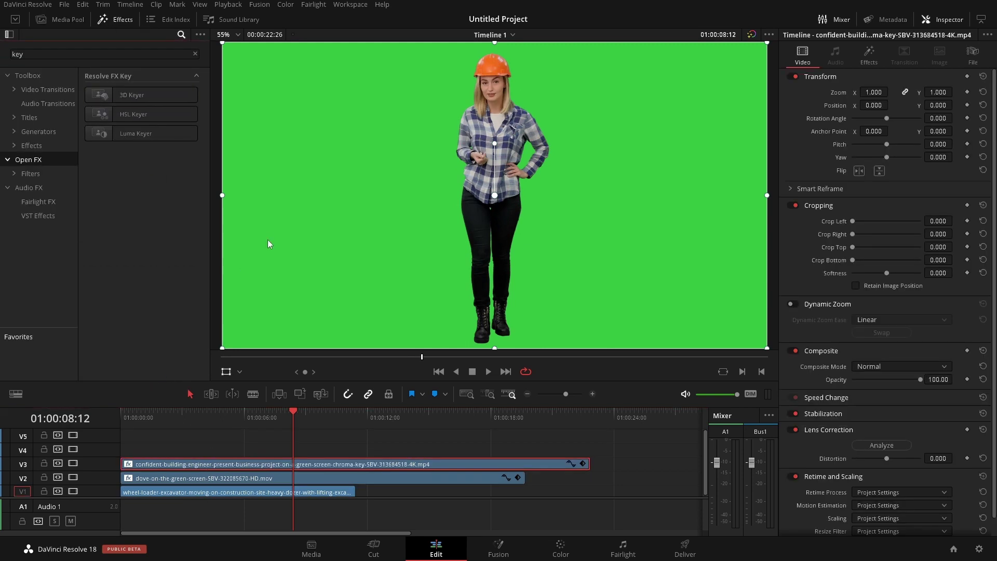
click(869, 57)
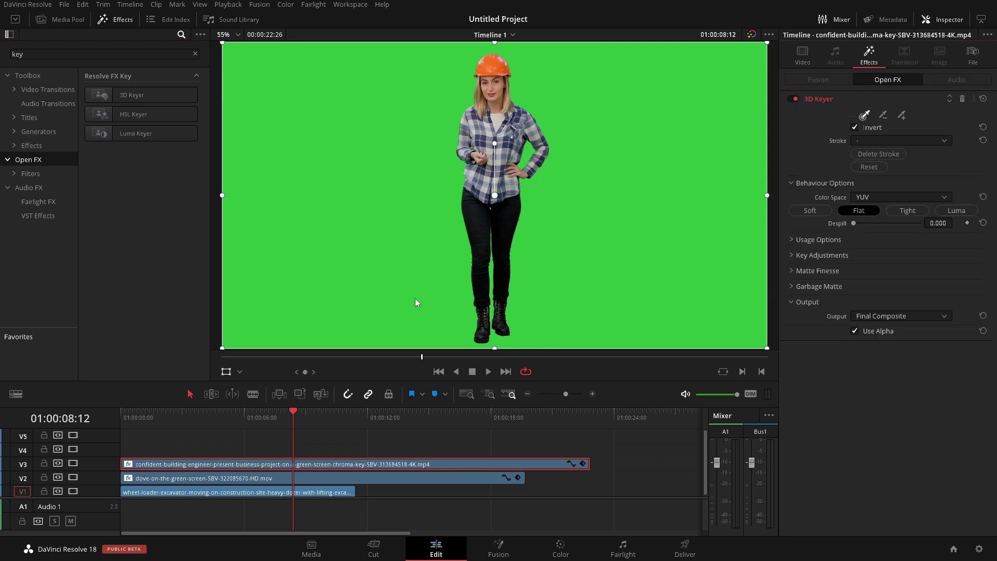
click(241, 371)
click(250, 427)
click(131, 22)
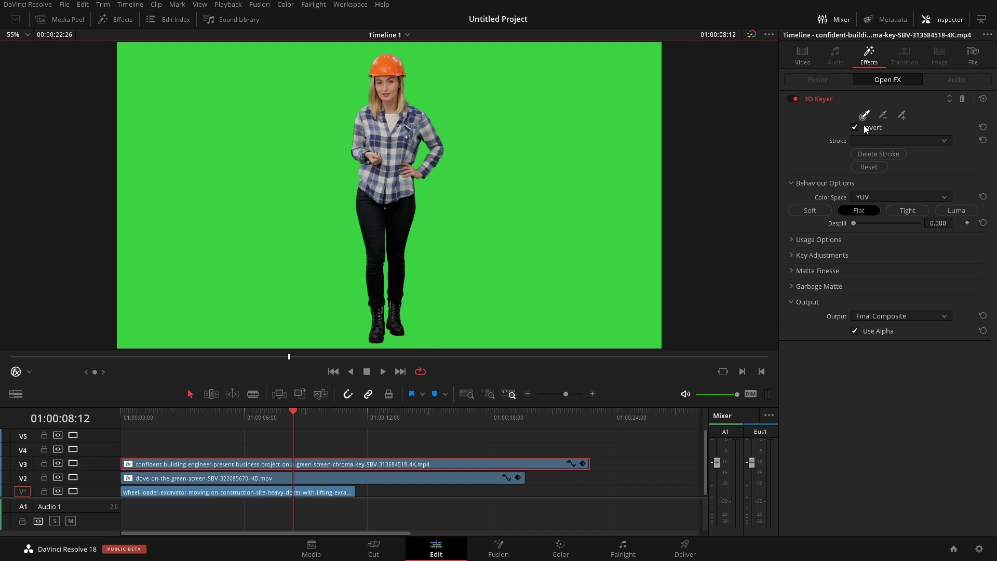
Step: Sample the green screen behind the engineer and raise Despill to 1.000
mouse_move(492, 84)
mouse_down()
mouse_move(542, 128)
mouse_move(568, 182)
mouse_up()
drag(584, 271, 611, 306)
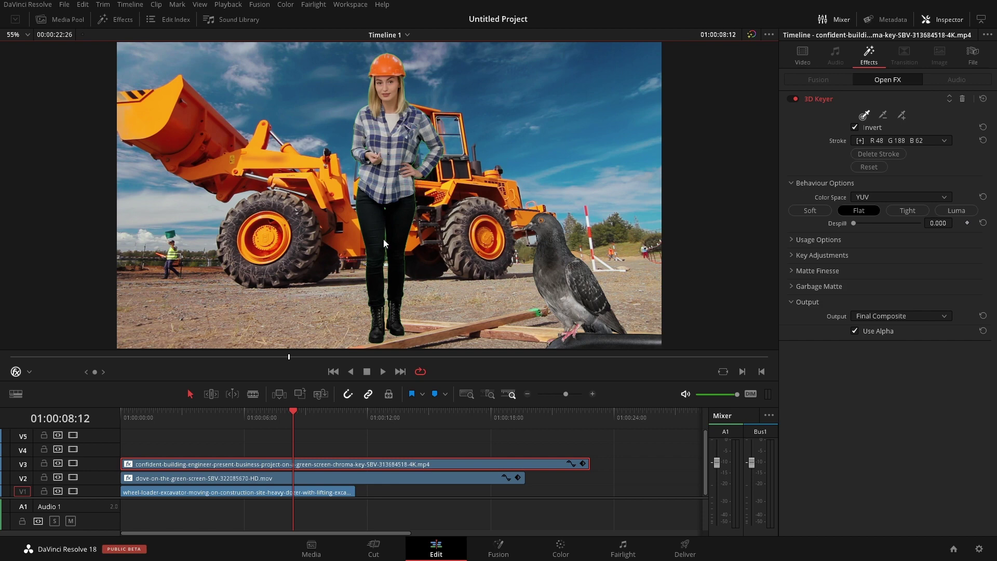
drag(855, 223, 911, 225)
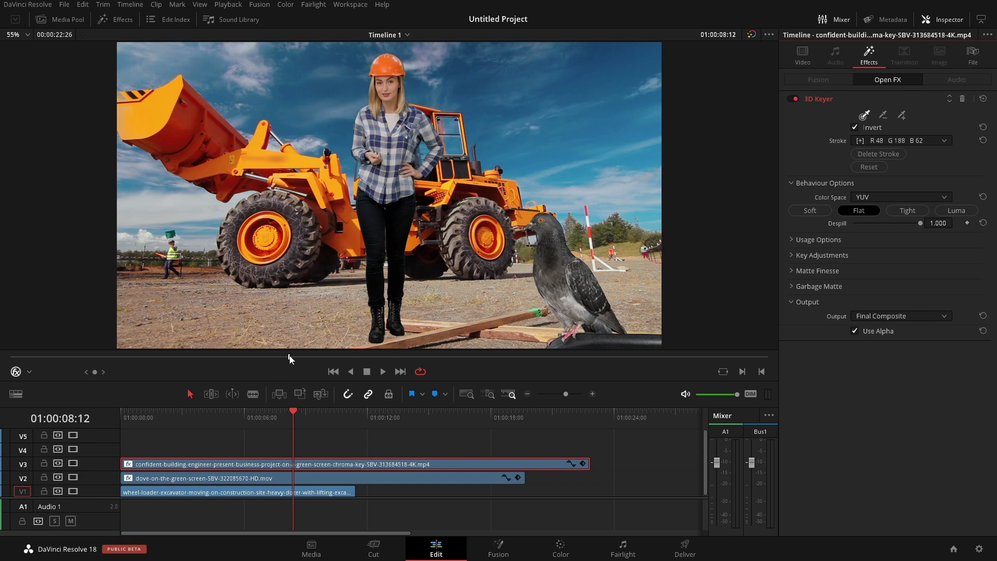
click(339, 356)
Step: Inspect the engineer key up close, drop Despill to 0.015, and expand Matte Finesse
click(322, 356)
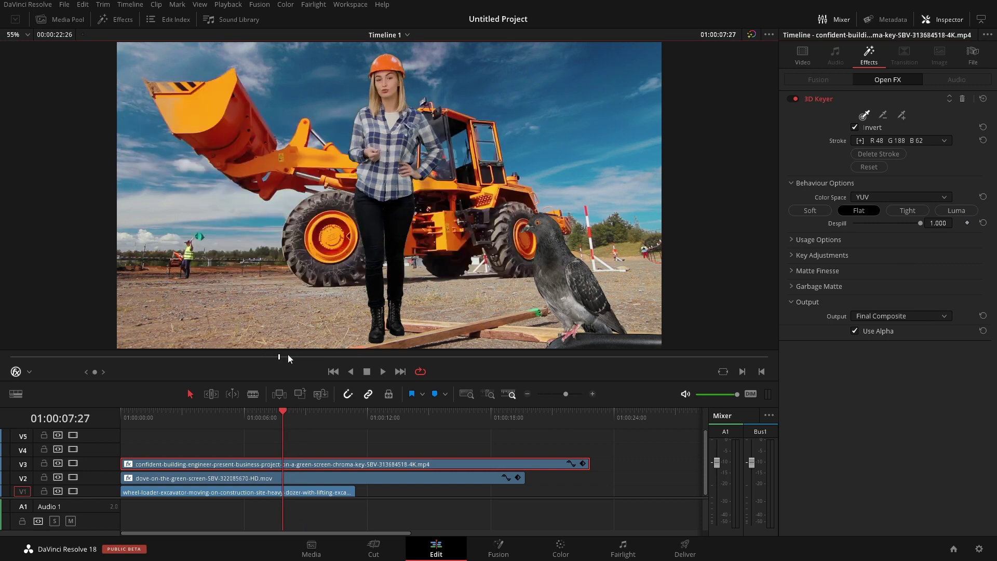
drag(385, 356, 371, 357)
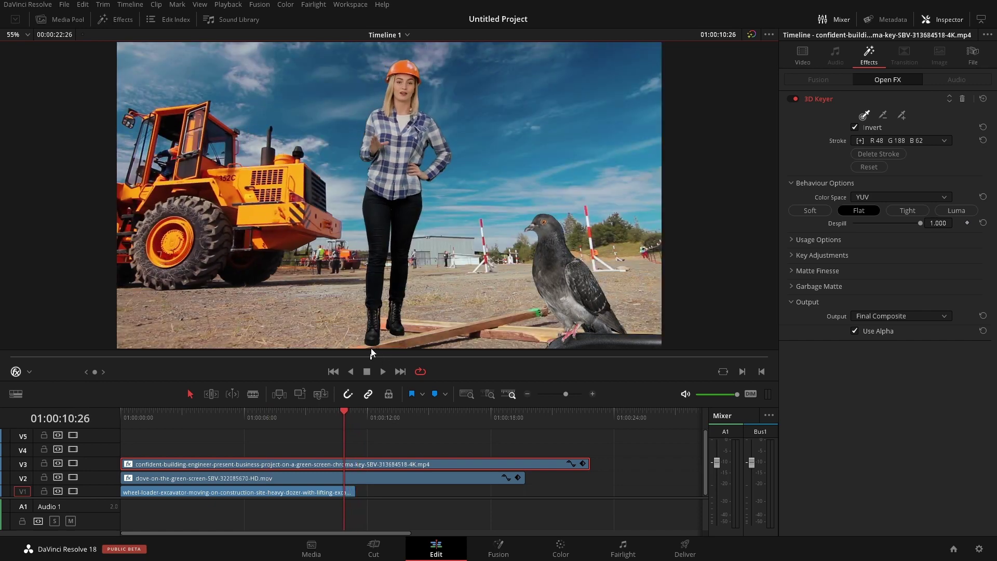
scroll(437, 185, up, 1)
scroll(437, 189, up, 10)
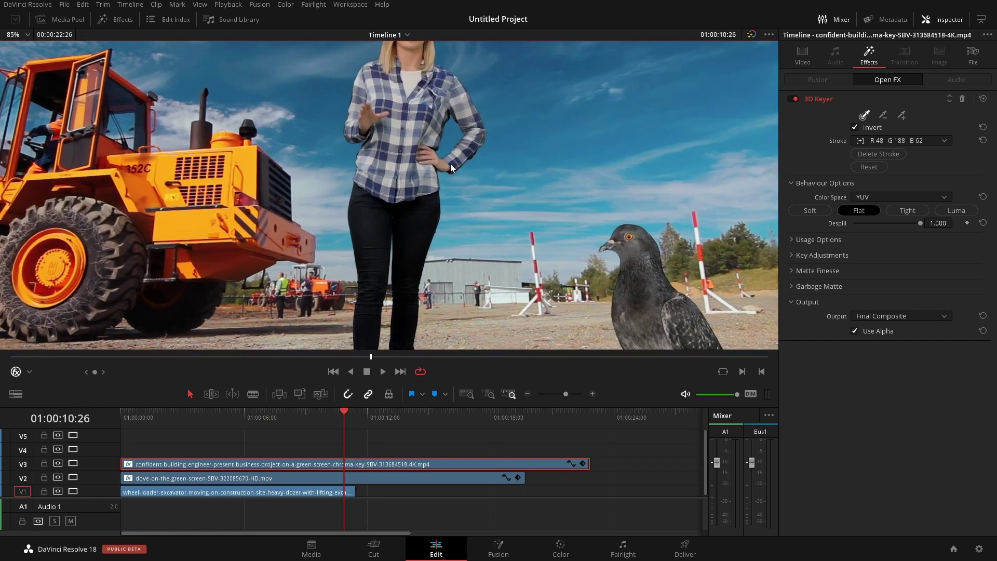
scroll(395, 189, up, 8)
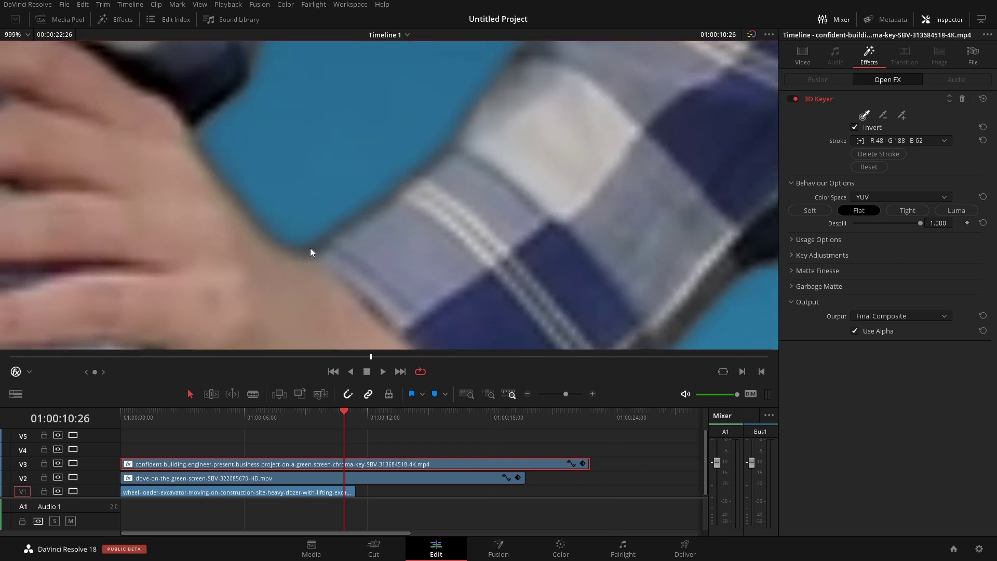
scroll(363, 218, down, 3)
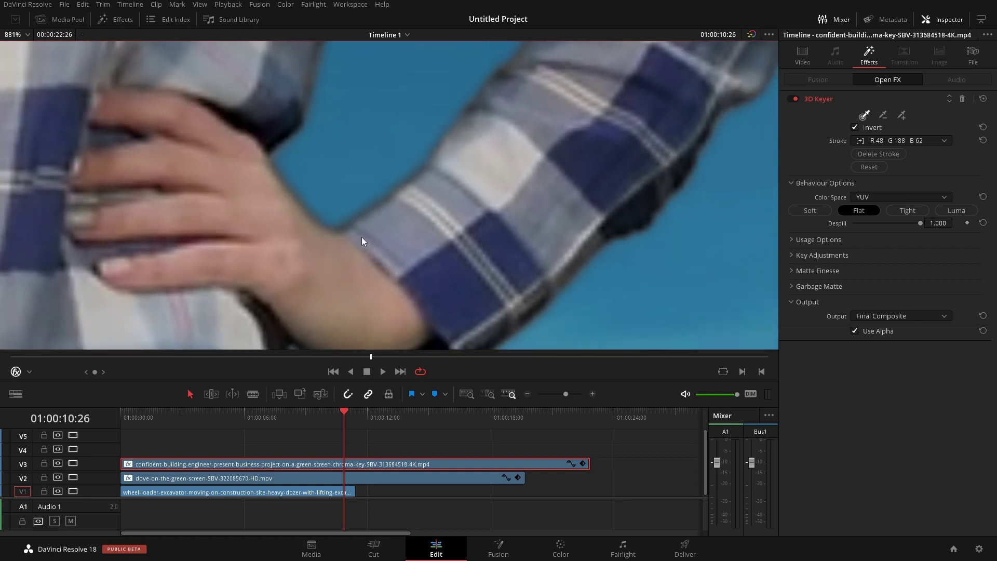
scroll(420, 241, down, 3)
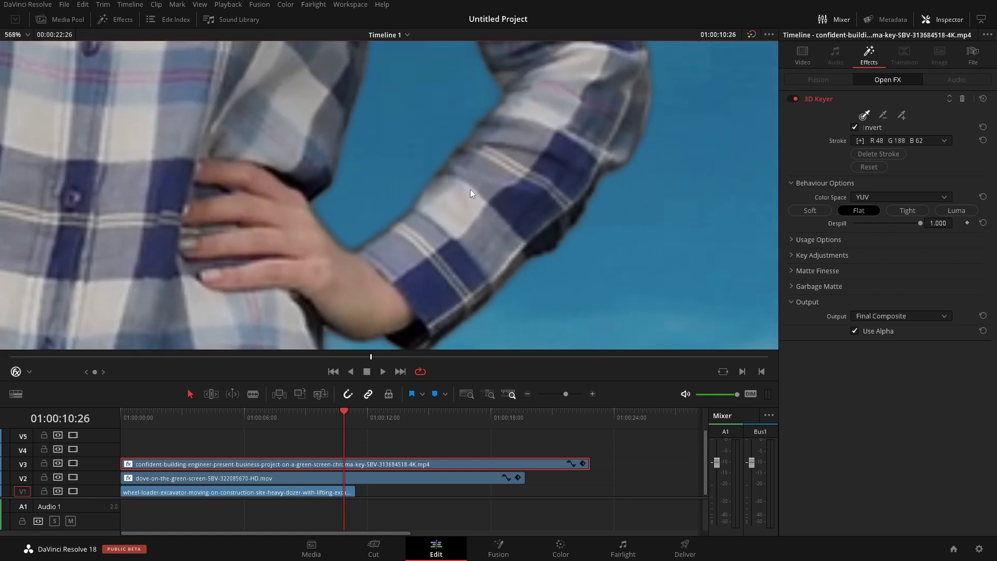
scroll(486, 216, down, 8)
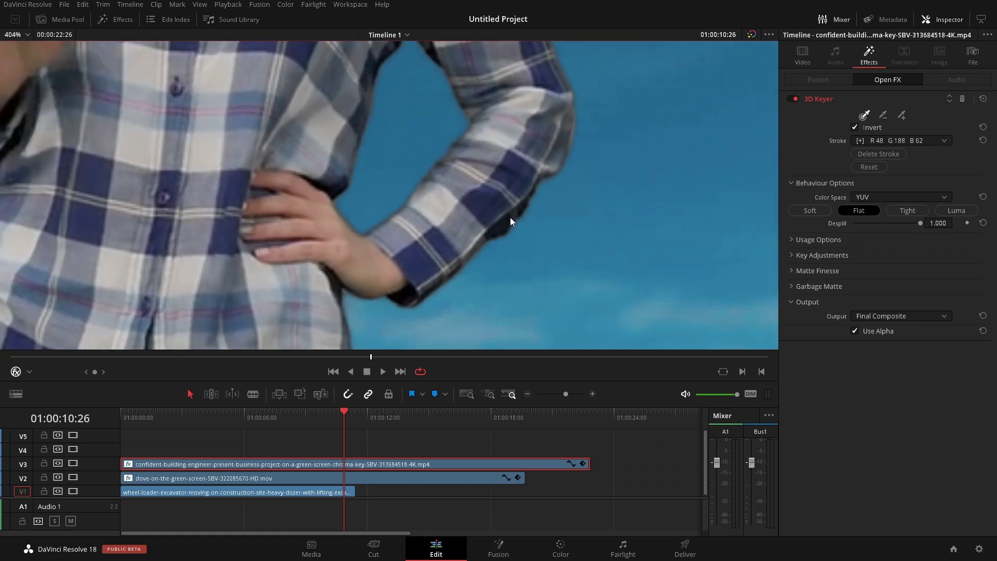
scroll(511, 232, down, 5)
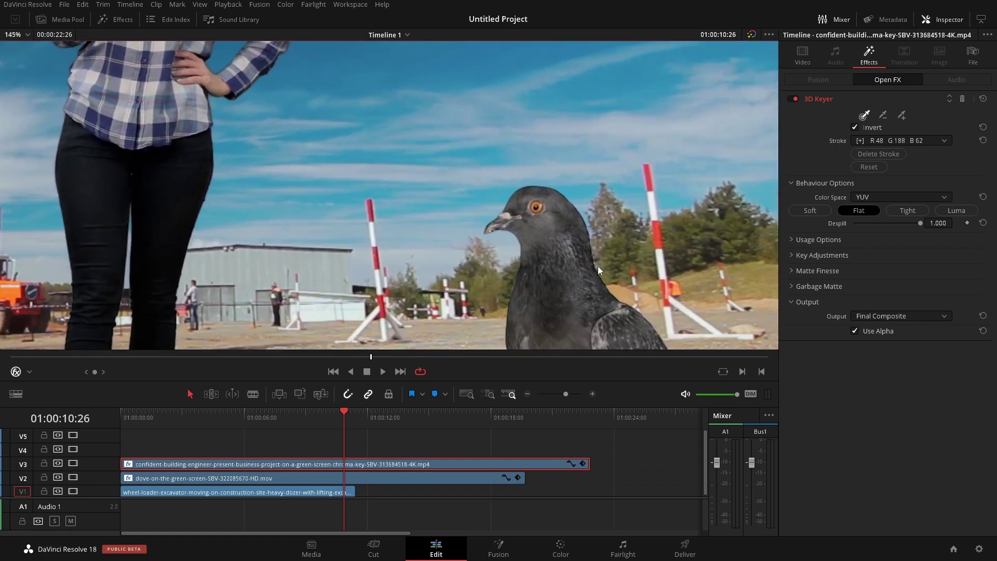
scroll(521, 257, down, 1)
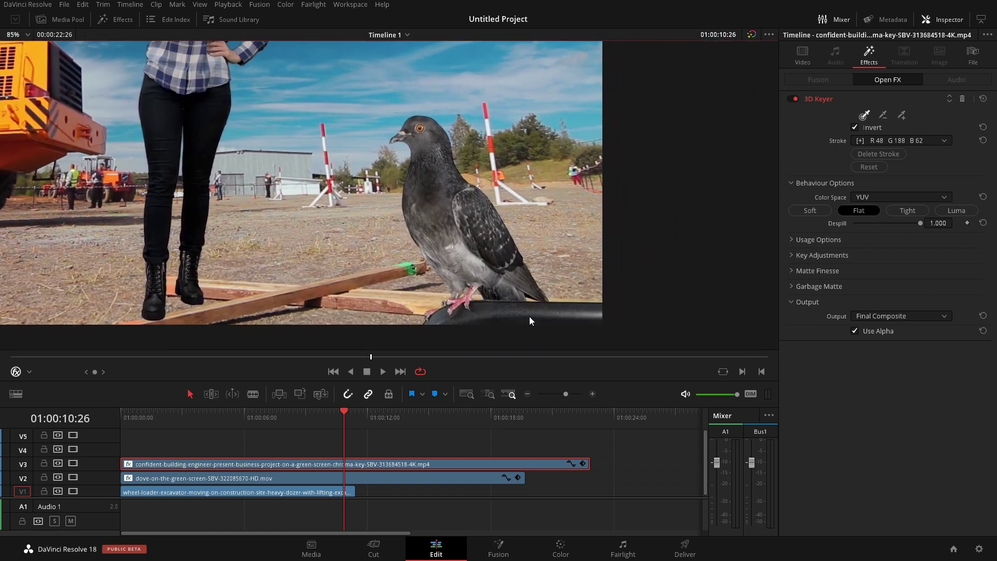
scroll(287, 136, up, 10)
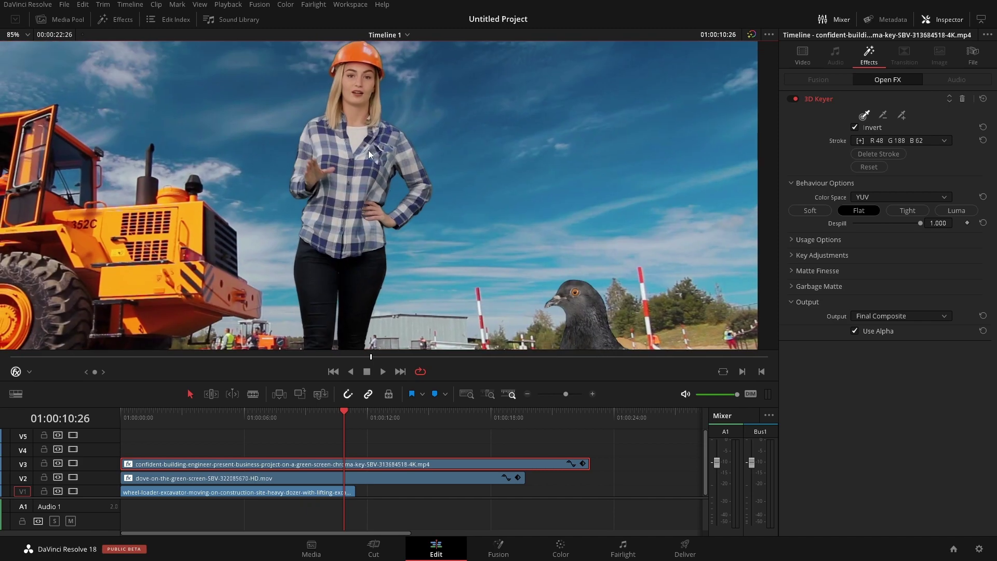
scroll(384, 278, up, 4)
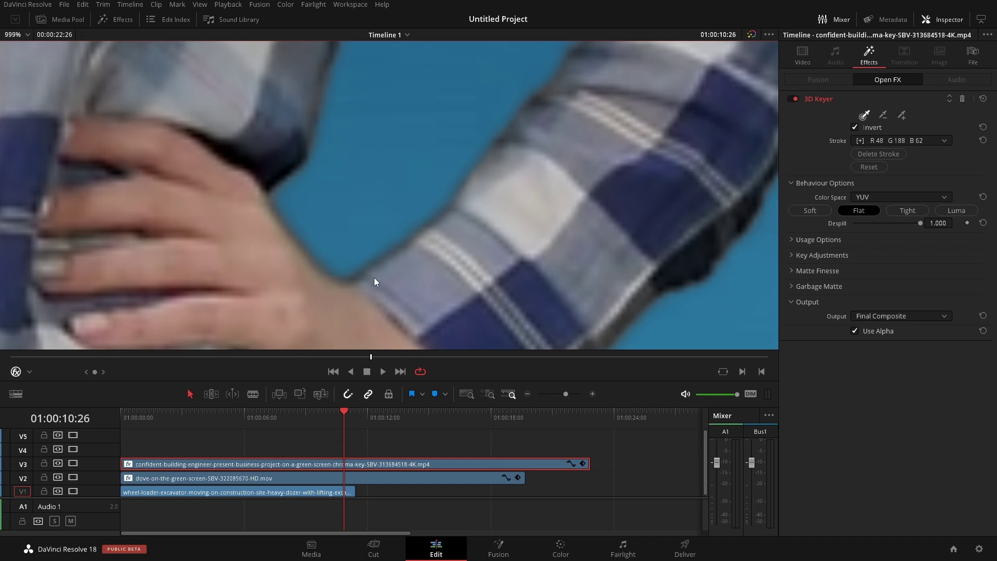
scroll(415, 187, up, 2)
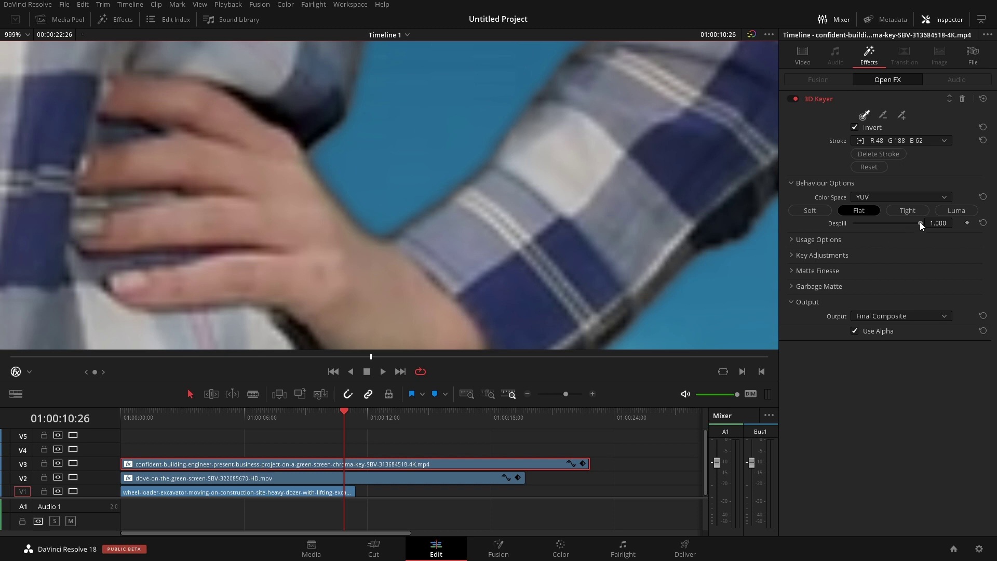
drag(920, 222, 855, 225)
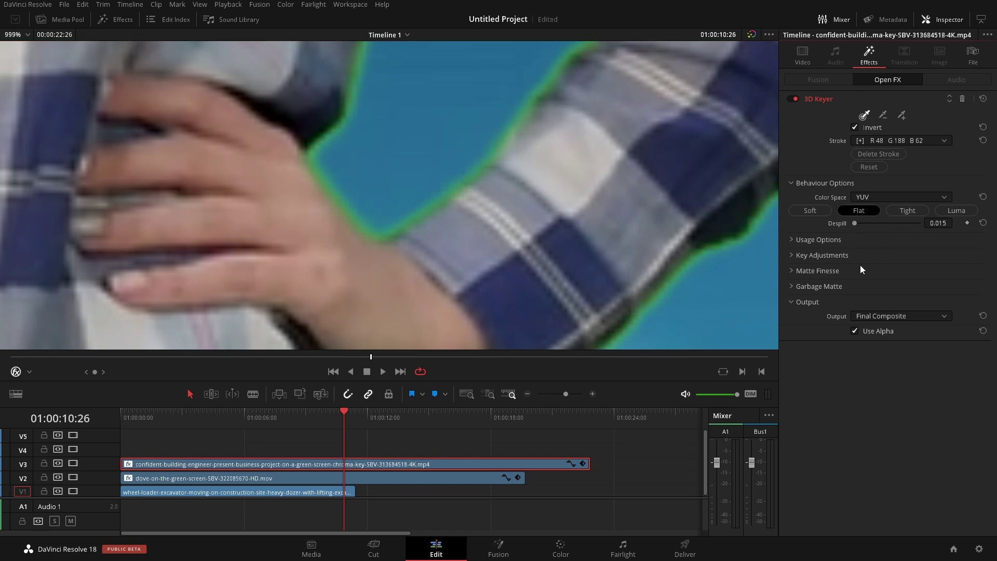
click(790, 270)
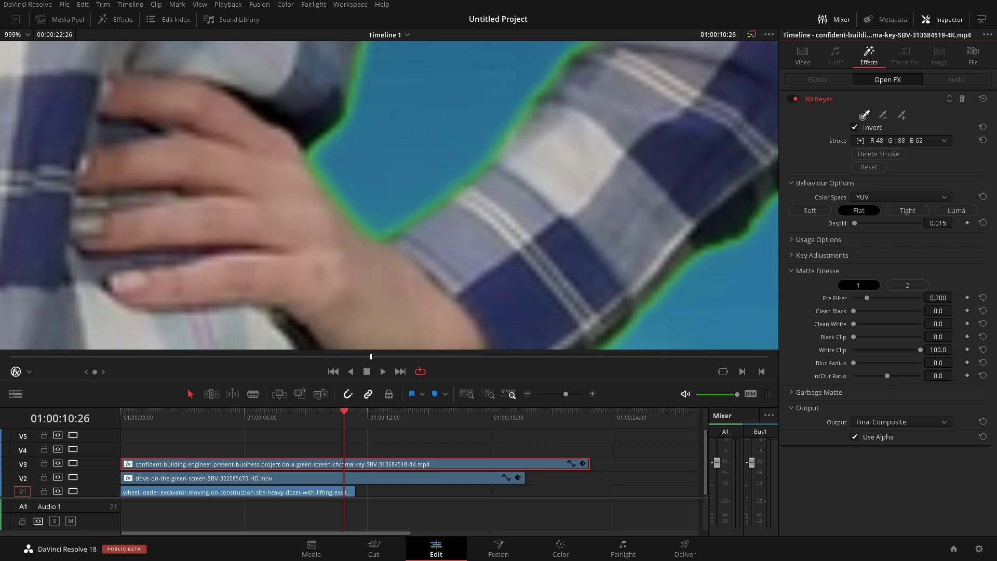
Step: Set Matte Finesse In/Out Ratio to -80.8 and Blur Radius to 8.4, saving
drag(942, 378, 861, 378)
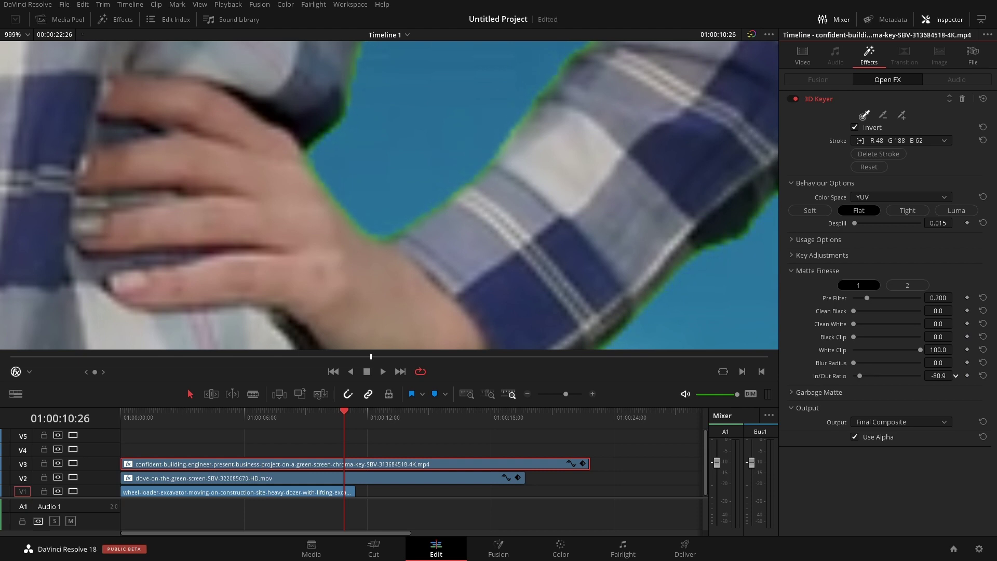
drag(956, 375, 956, 375)
key(ctrl+s)
drag(955, 362, 956, 362)
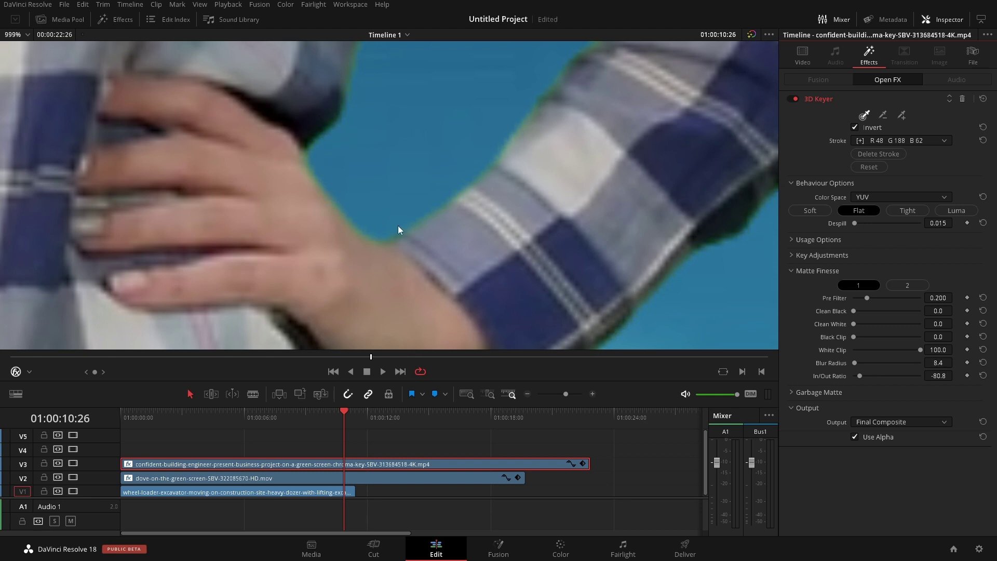
Step: Raise the engineer key's Despill to 0.558 and check the edges
drag(852, 223, 890, 220)
scroll(497, 220, down, 10)
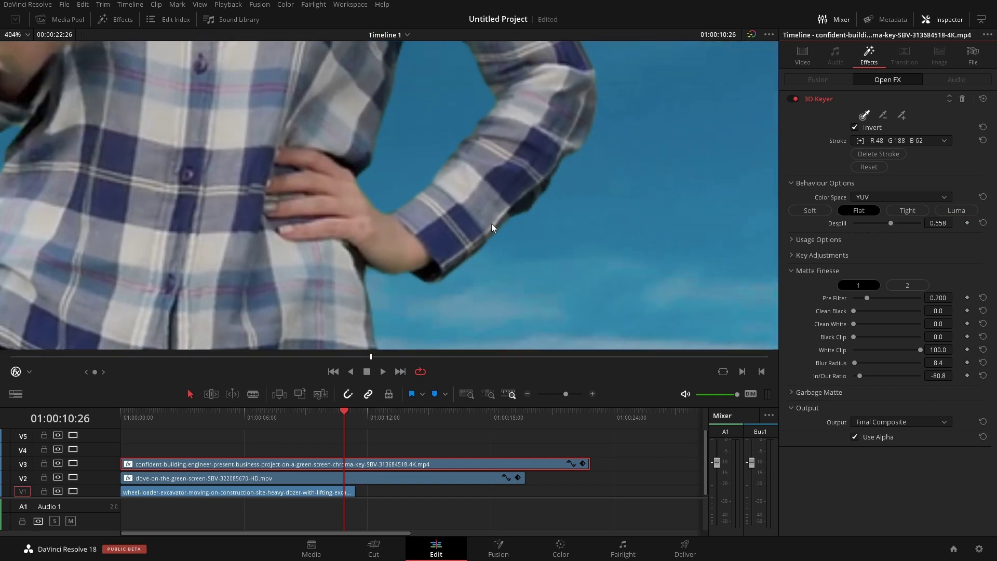
scroll(404, 240, up, 10)
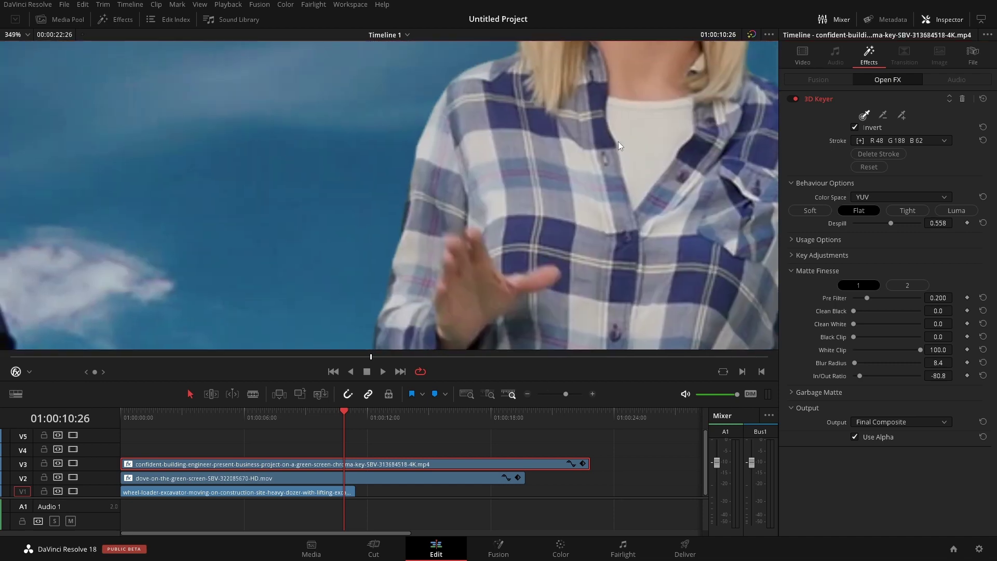
scroll(517, 174, down, 3)
scroll(353, 146, up, 10)
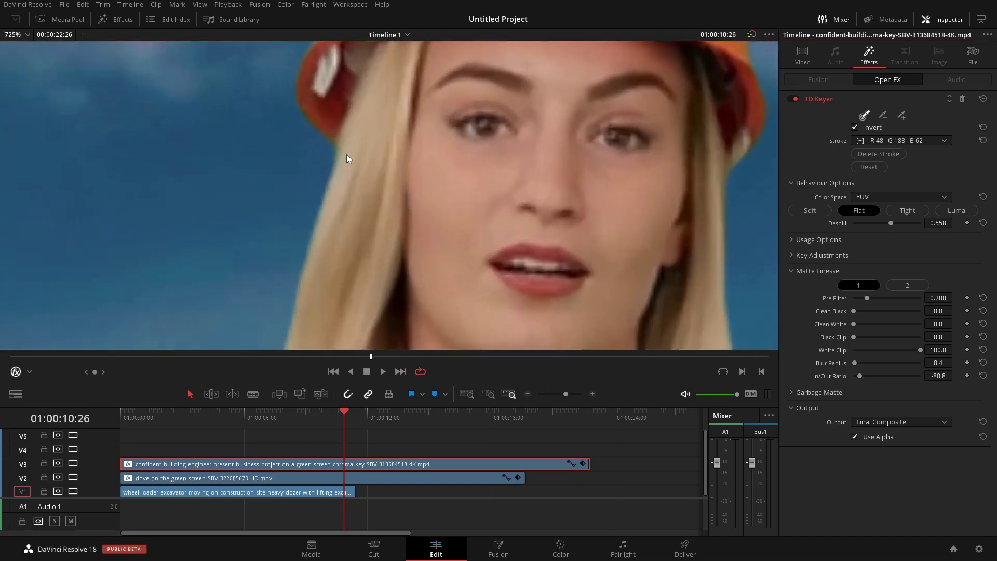
scroll(379, 251, up, 10)
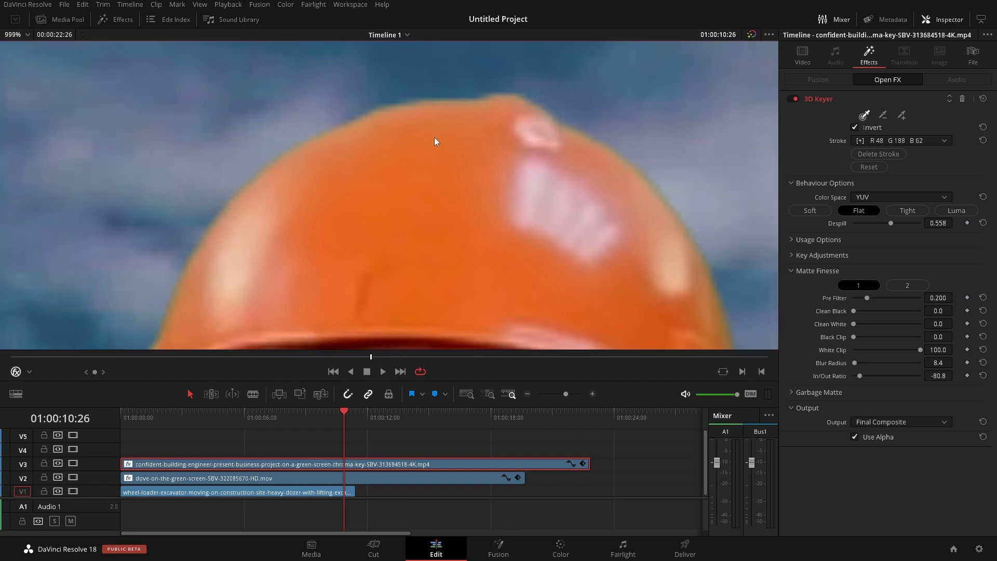
scroll(434, 137, down, 3)
scroll(481, 238, down, 10)
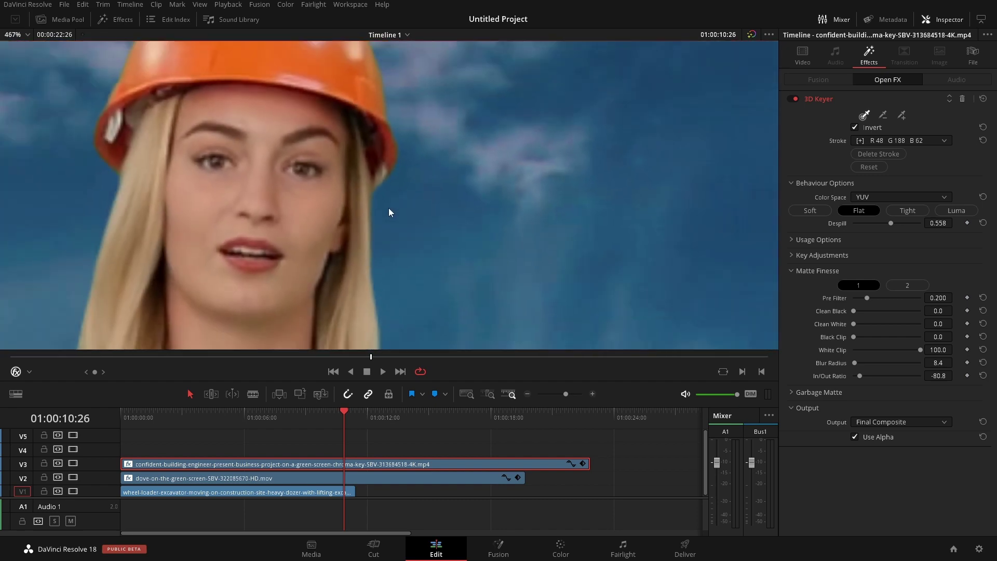
scroll(378, 221, down, 8)
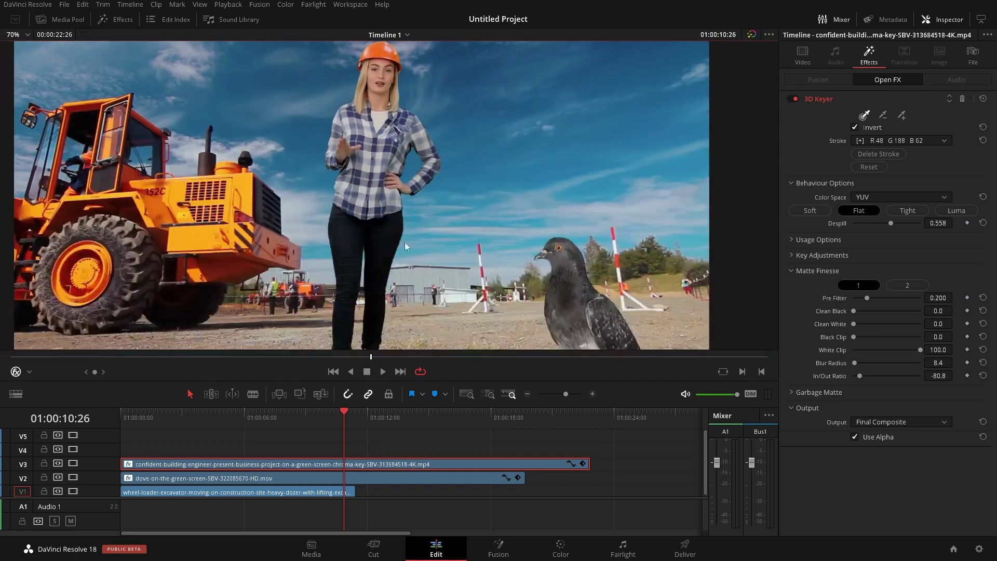
scroll(389, 222, down, 3)
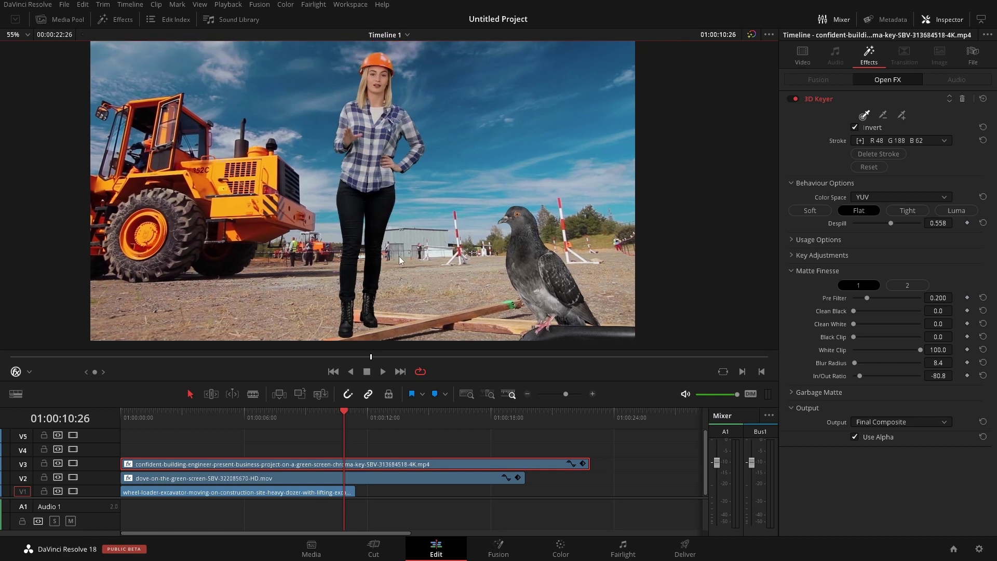
Step: Shrink the engineer with Transform handles and move her to the right of the frame
click(29, 372)
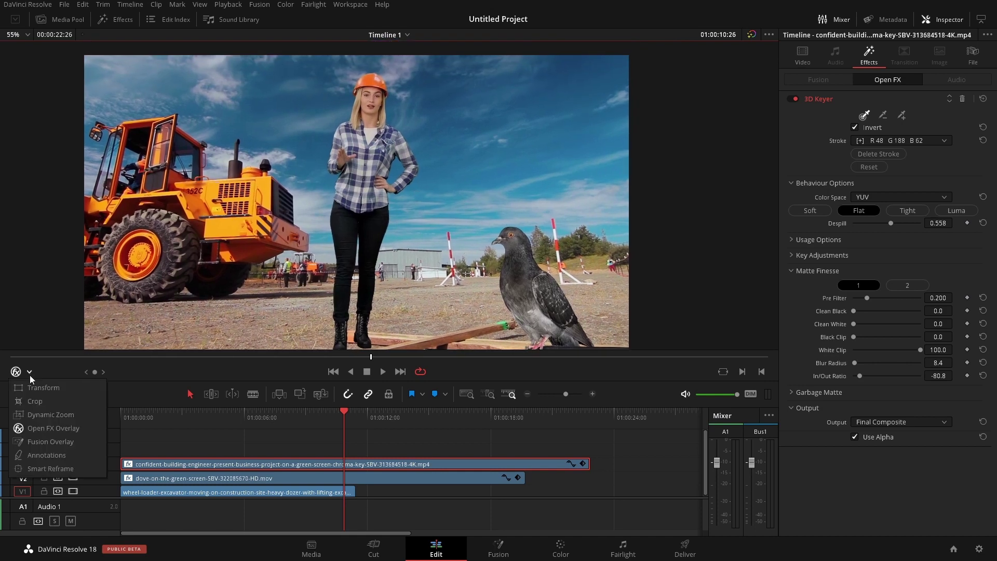
click(37, 391)
drag(84, 58, 117, 98)
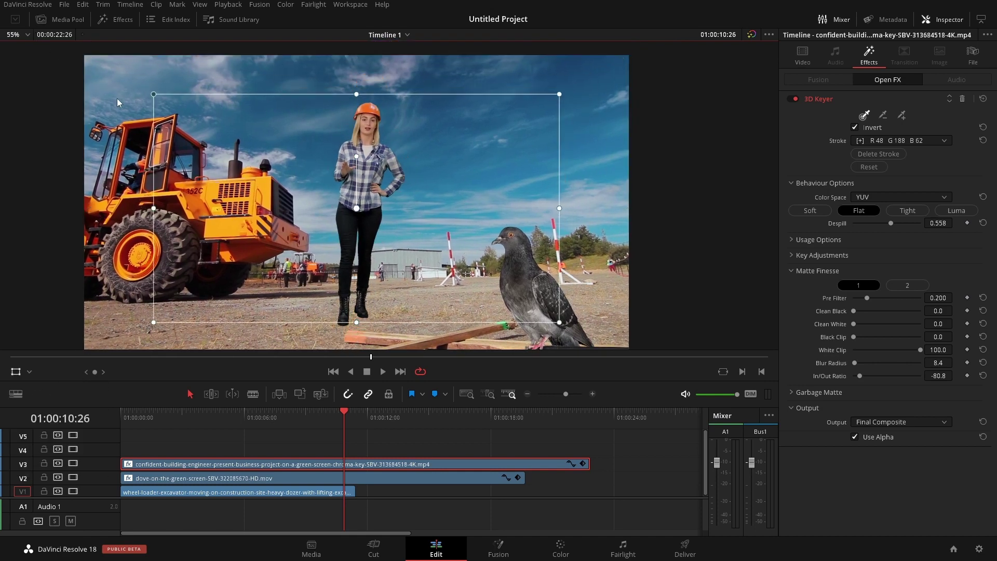
drag(349, 220, 471, 234)
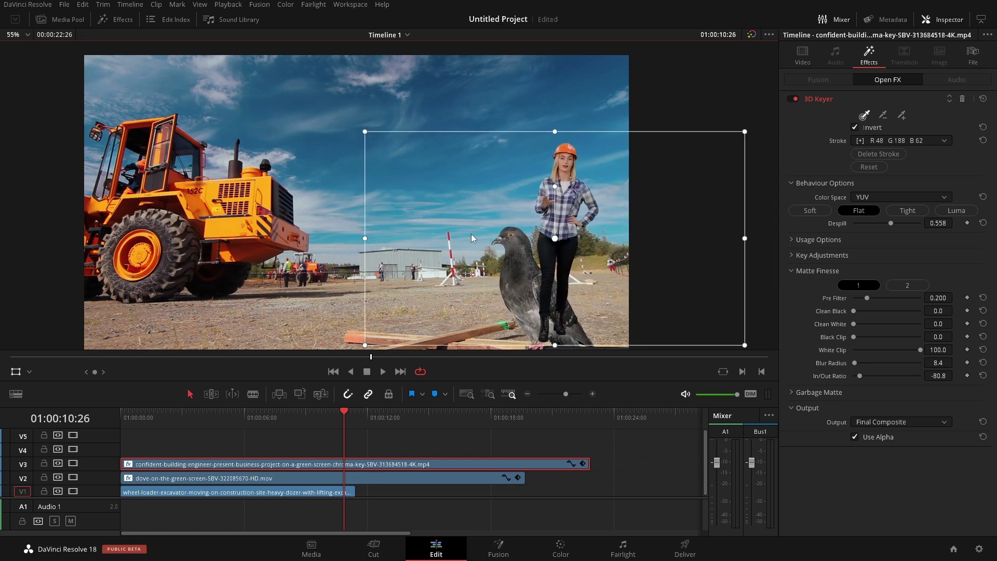
drag(365, 134, 368, 138)
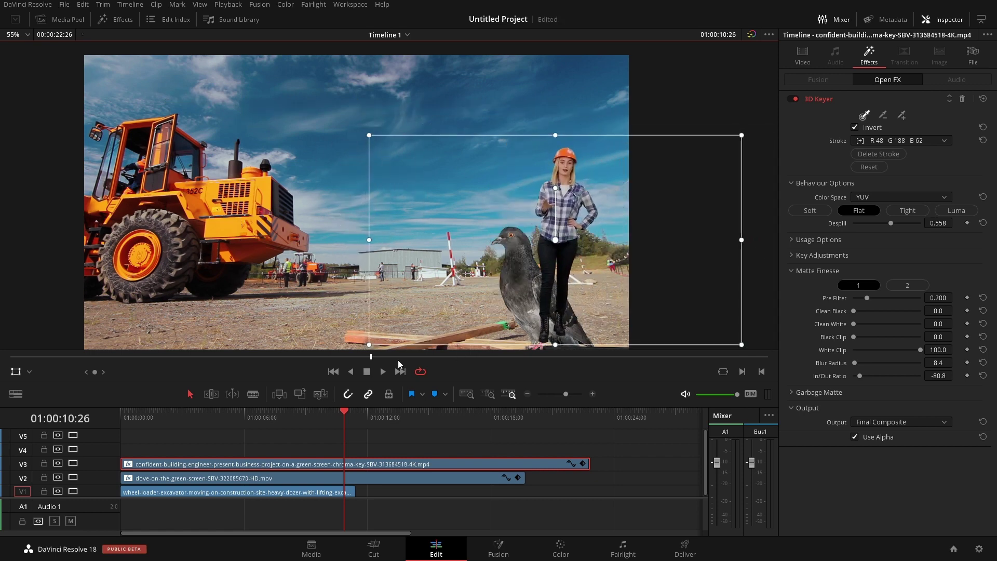
Step: Move the dove clip to V3 above the engineer and save the project
drag(298, 475, 295, 450)
key(ctrl+z)
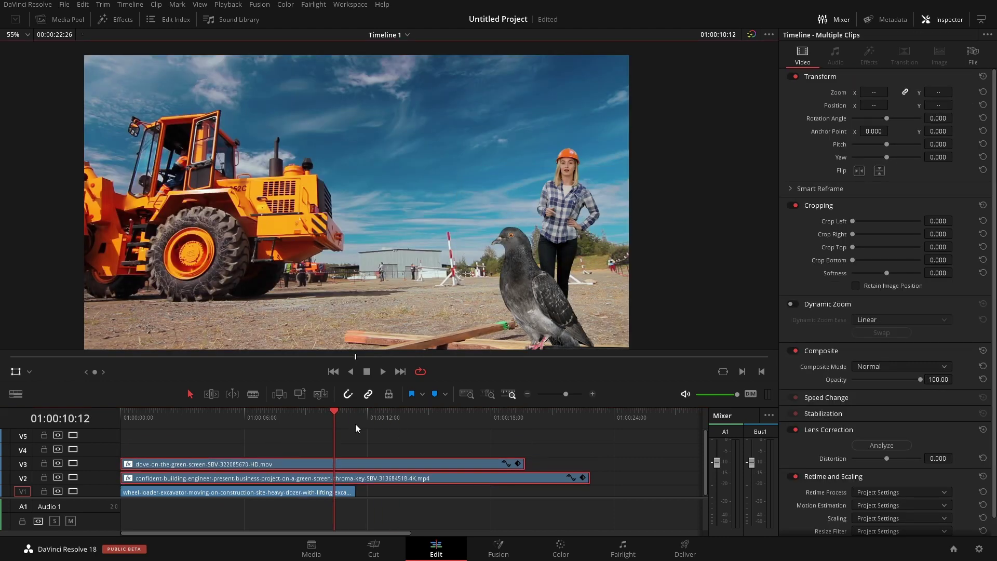
key(ctrl+s)
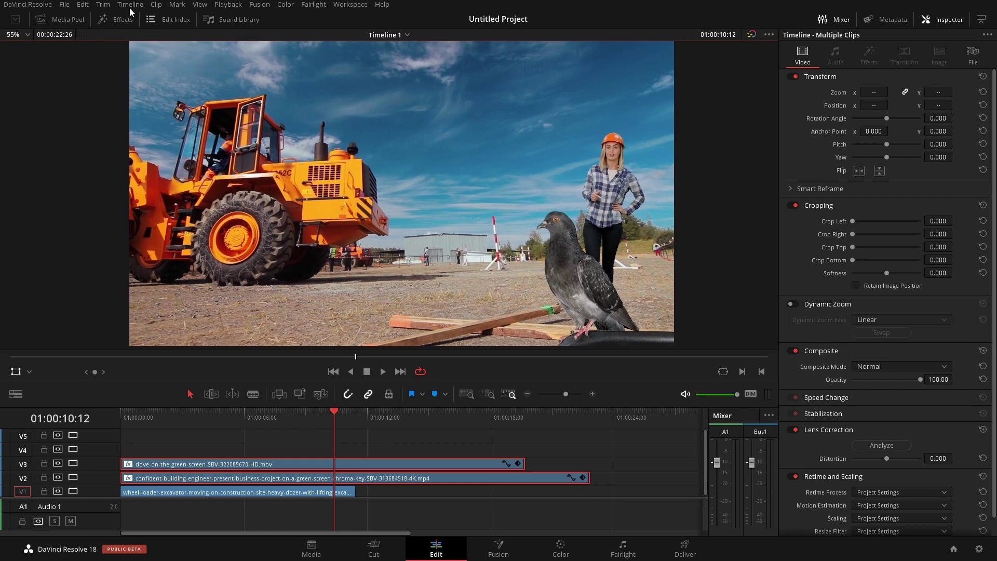
click(61, 19)
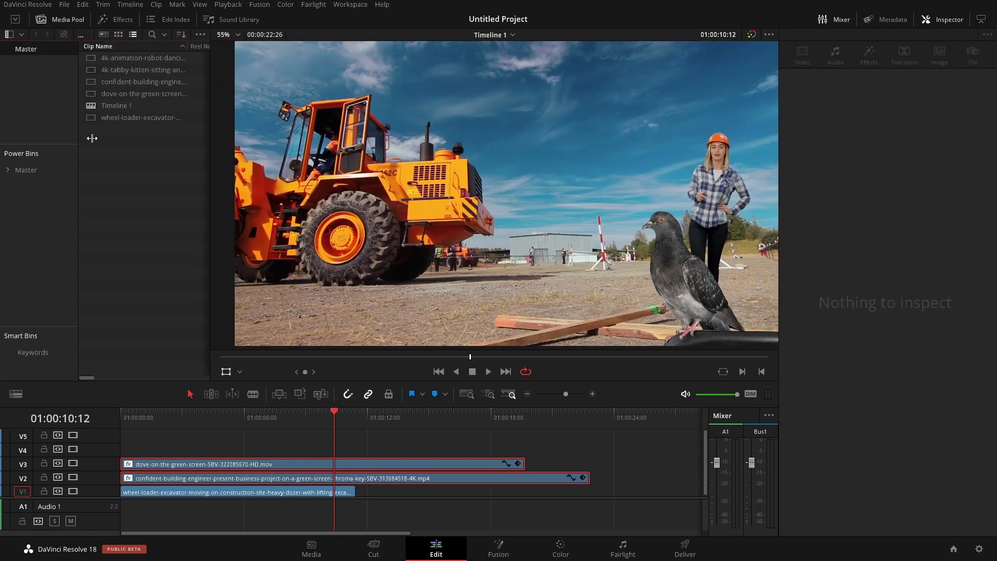
Step: Add the kitten clip to V4 and apply the 3D Keyer to it
drag(130, 71, 148, 440)
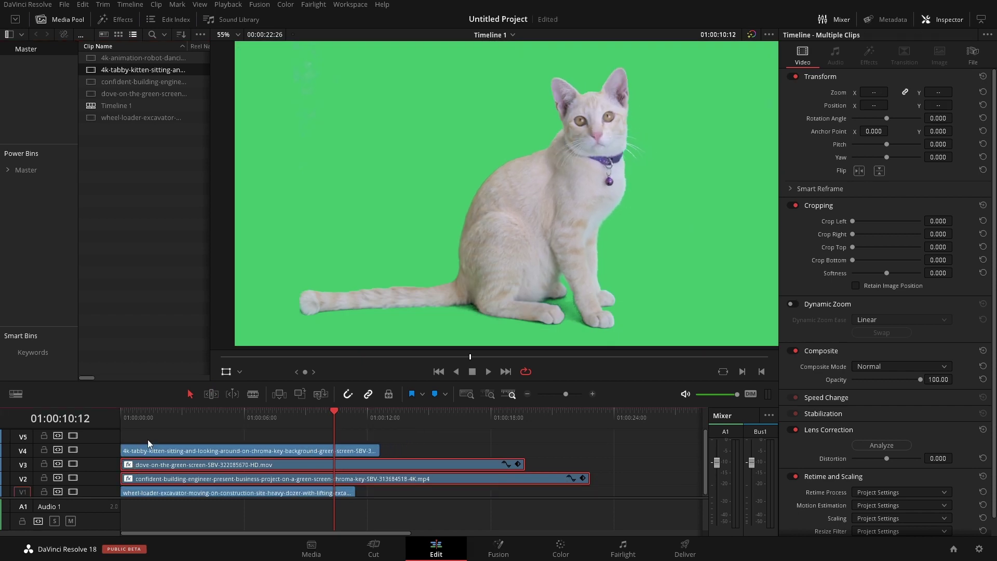
click(117, 20)
drag(96, 100, 169, 448)
click(207, 451)
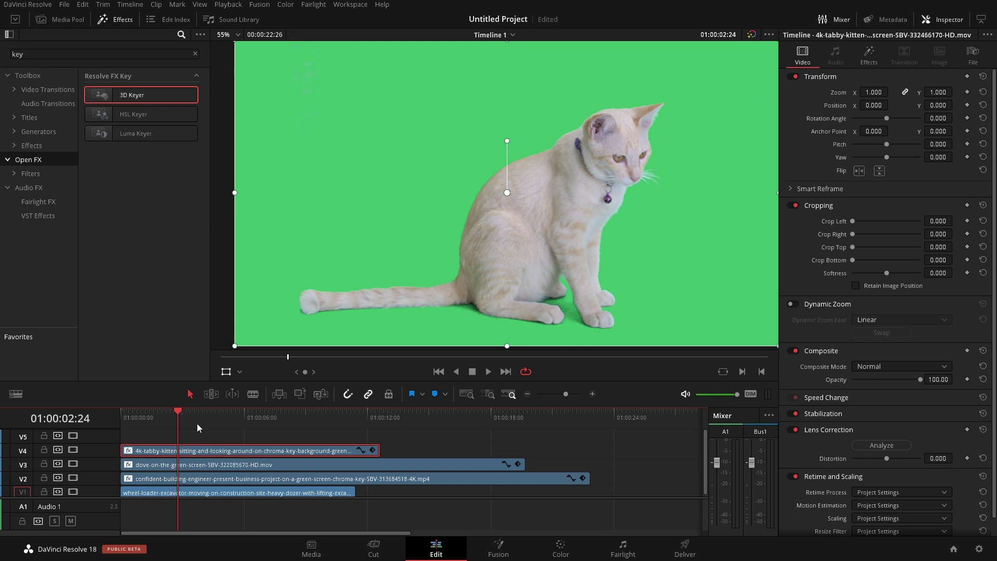
click(214, 418)
click(881, 57)
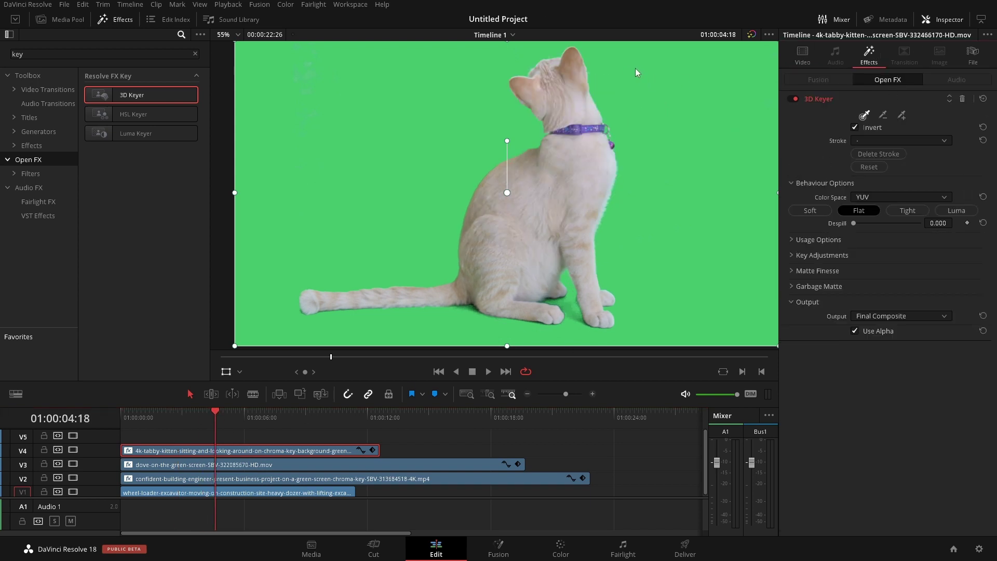
Step: Test a green pick on the kitten in Open FX Overlay, then reset the key
click(238, 372)
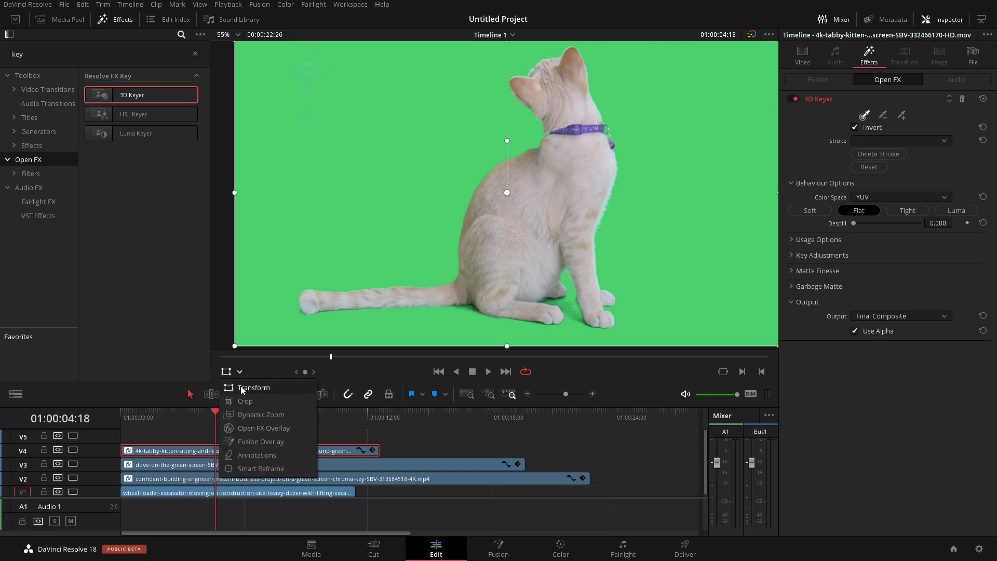
click(253, 428)
drag(649, 103, 684, 166)
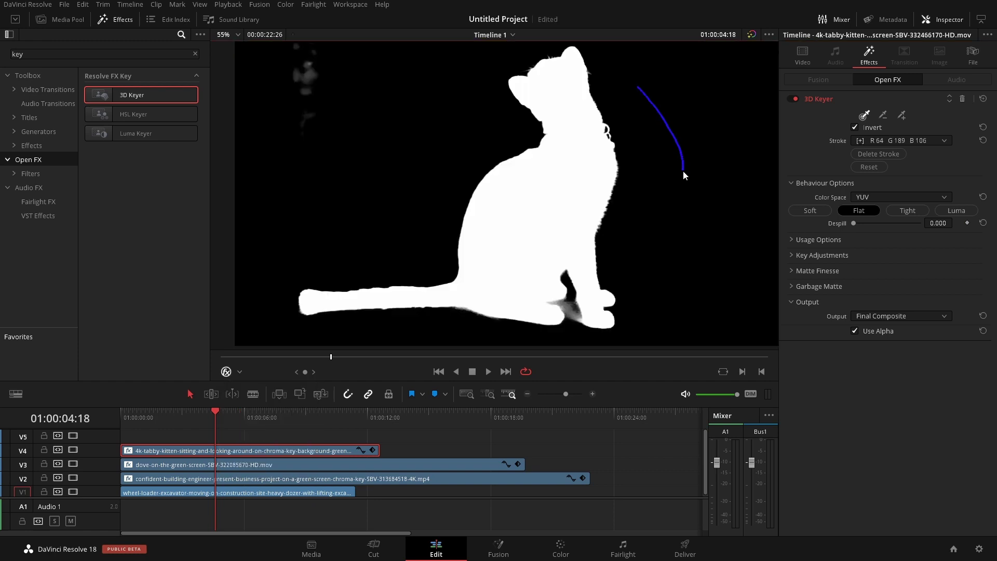
drag(684, 171, 683, 170)
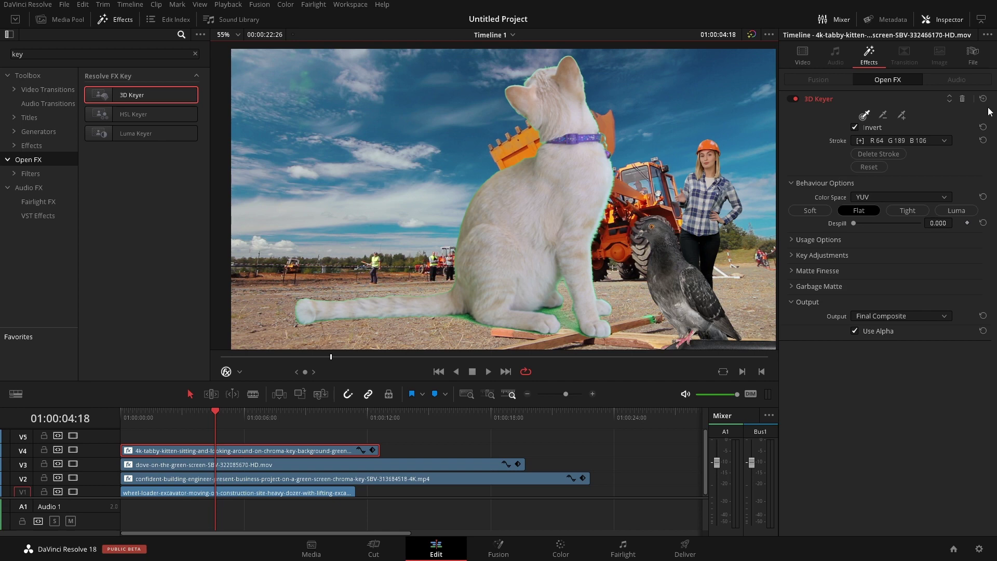
click(883, 154)
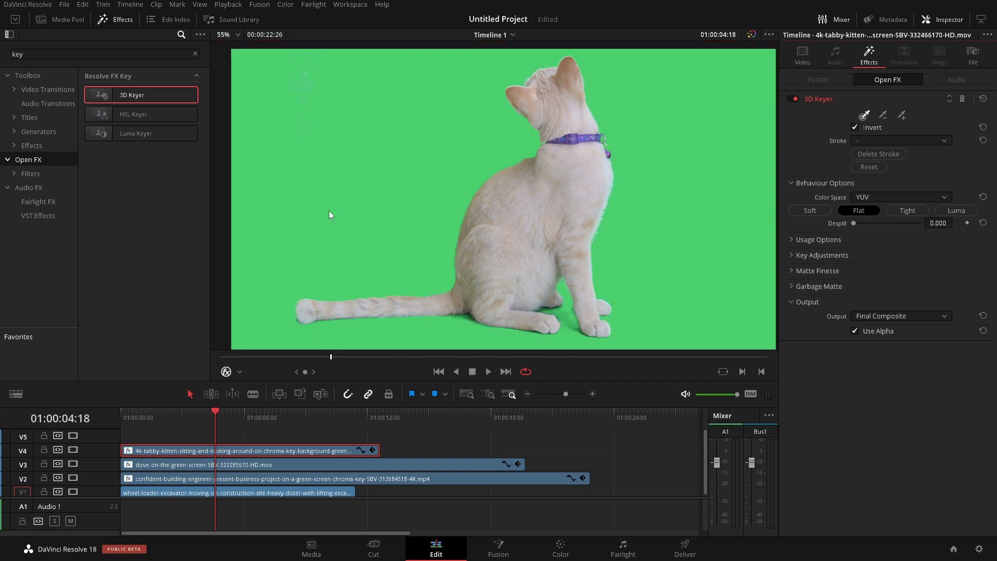
Step: Draw 3D Keyer strokes over the green backdrop left of the kitten and across the floor
mouse_move(272, 258)
mouse_down()
mouse_move(302, 130)
mouse_move(302, 60)
mouse_up()
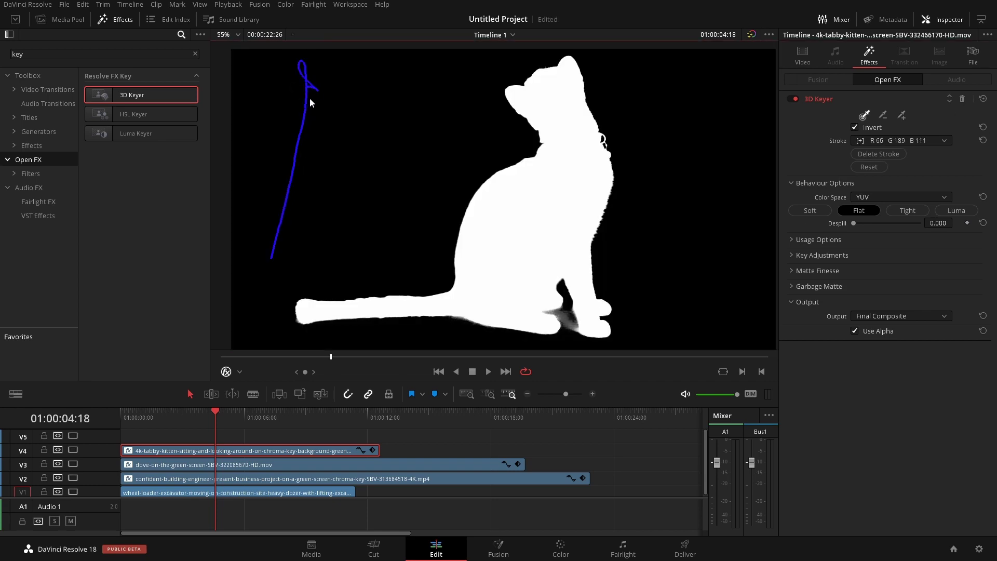
mouse_move(310, 98)
mouse_down()
mouse_move(270, 339)
mouse_move(433, 350)
mouse_up()
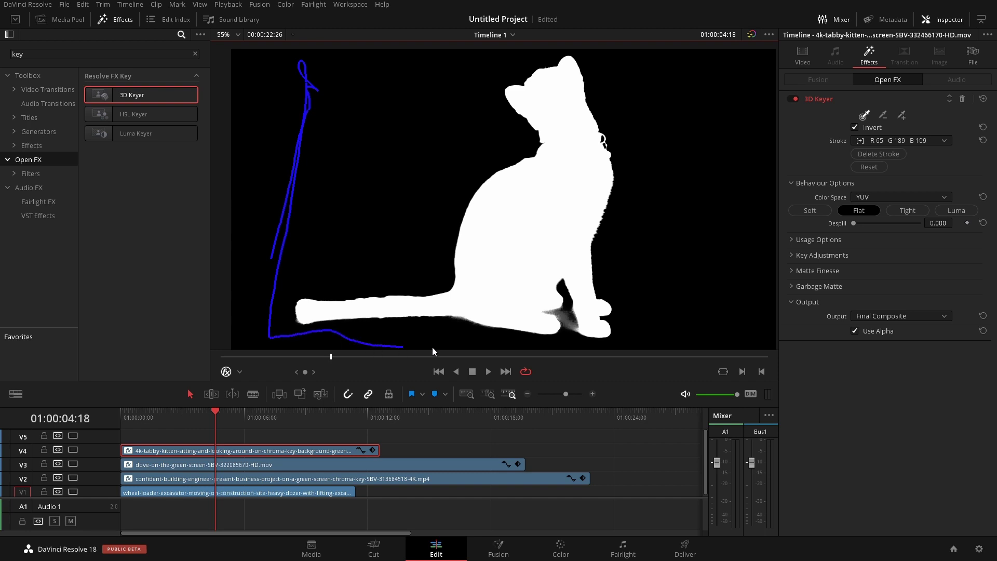
mouse_move(570, 347)
mouse_down()
mouse_move(568, 317)
mouse_move(574, 331)
mouse_up()
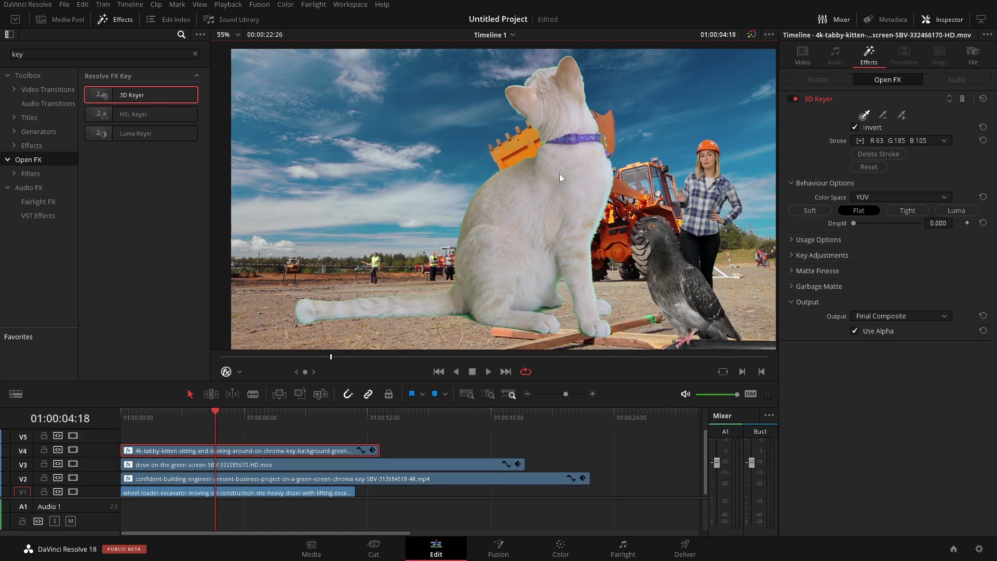
Step: Soften the kitten's key with Blur Radius 27.3, In/Out Ratio -72.1 and Despill 0.581
drag(853, 223, 967, 213)
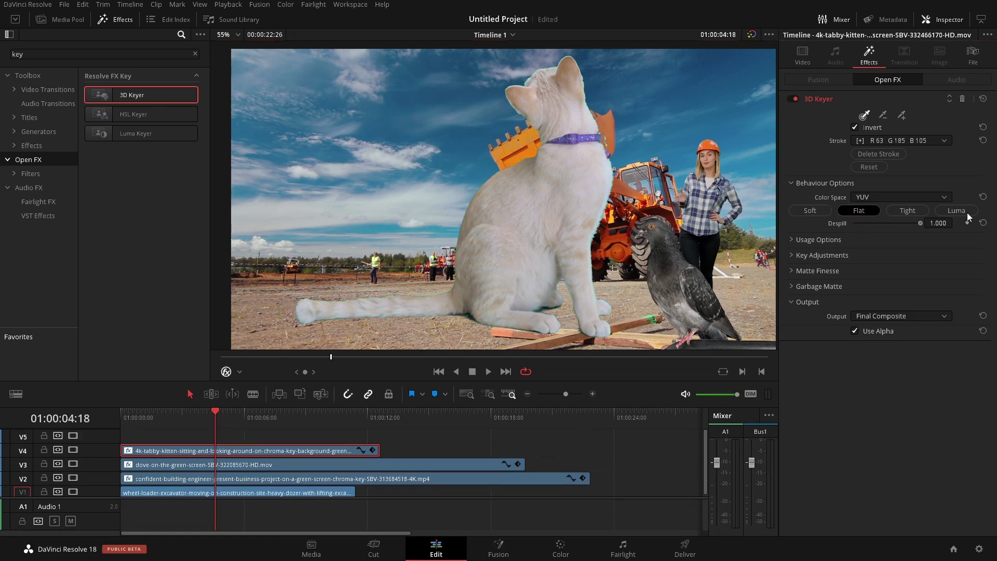
scroll(590, 318, up, 5)
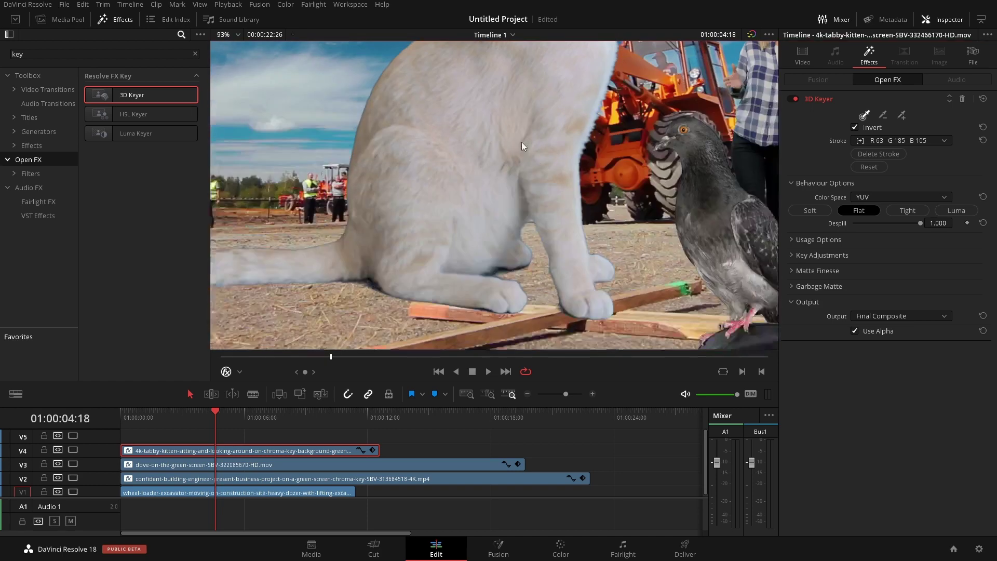
scroll(574, 310, up, 2)
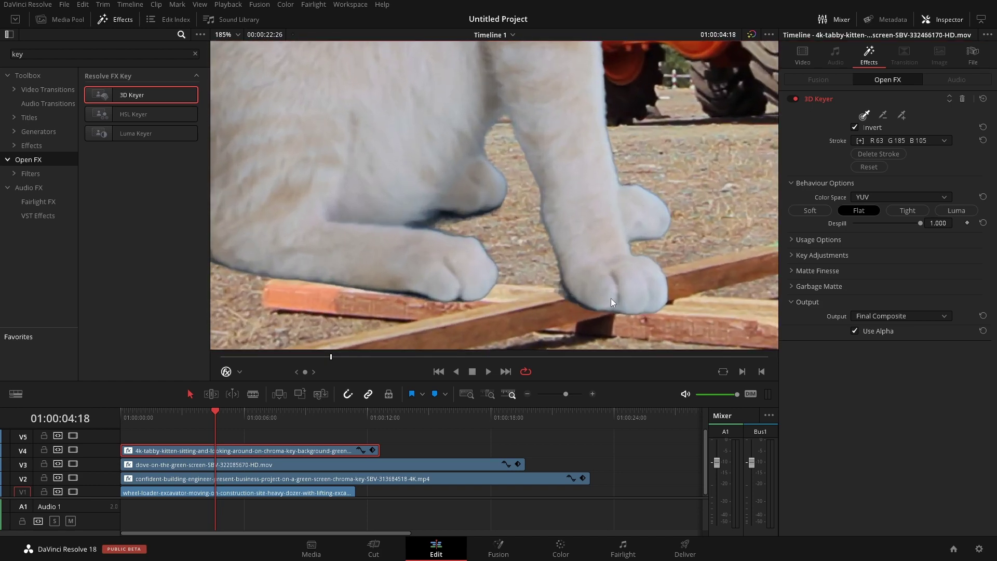
drag(919, 223, 818, 235)
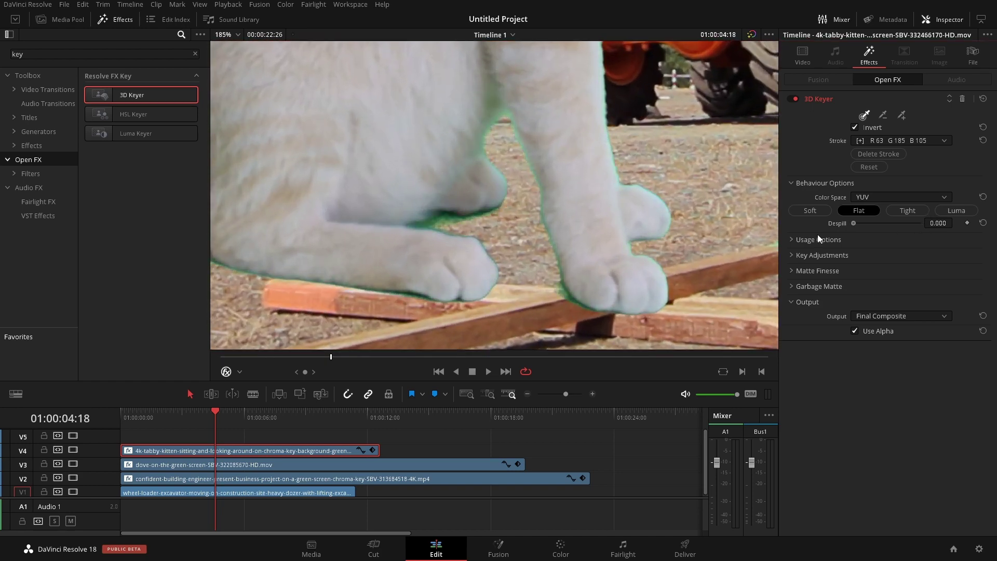
click(791, 273)
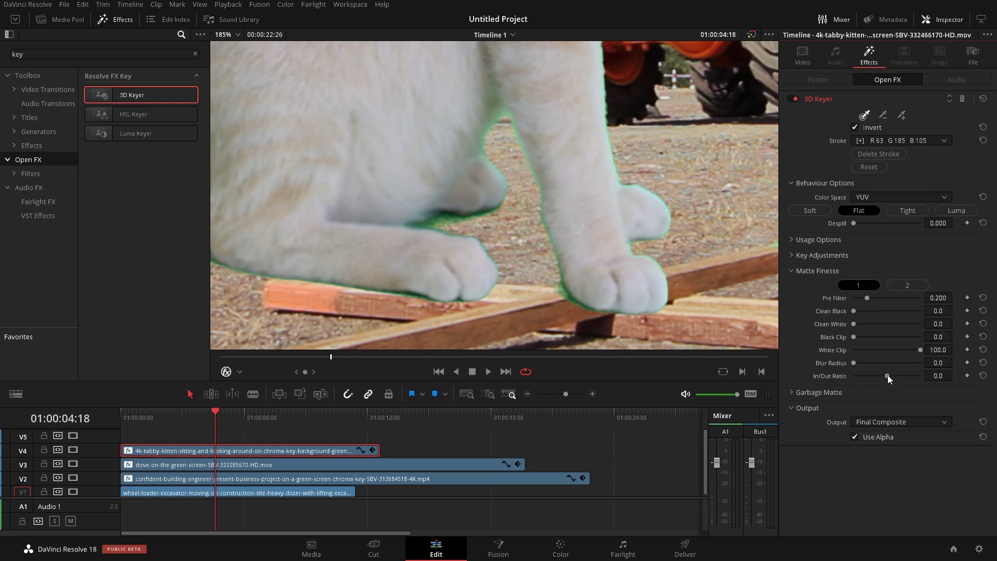
drag(889, 375, 858, 361)
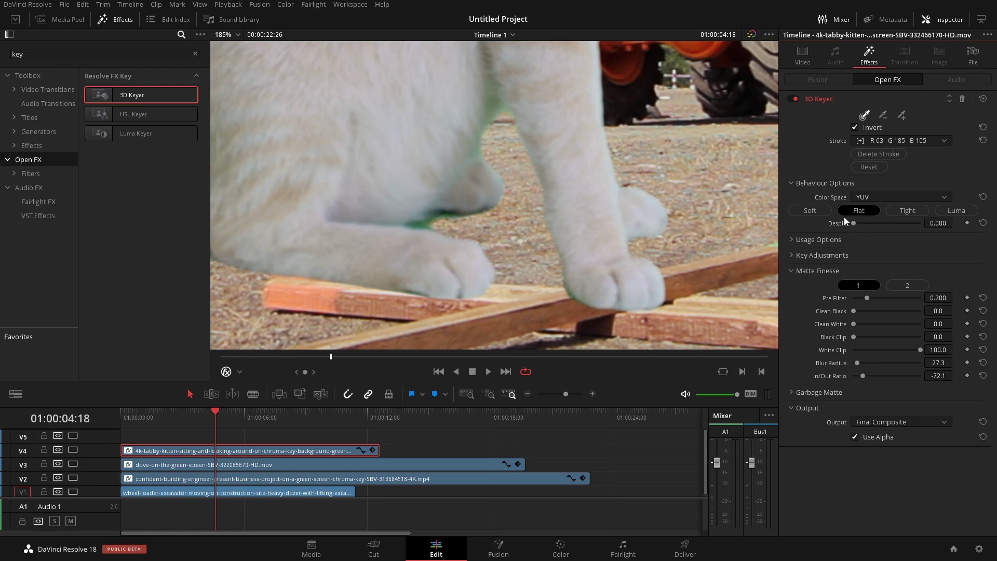
drag(853, 223, 893, 222)
scroll(533, 195, down, 8)
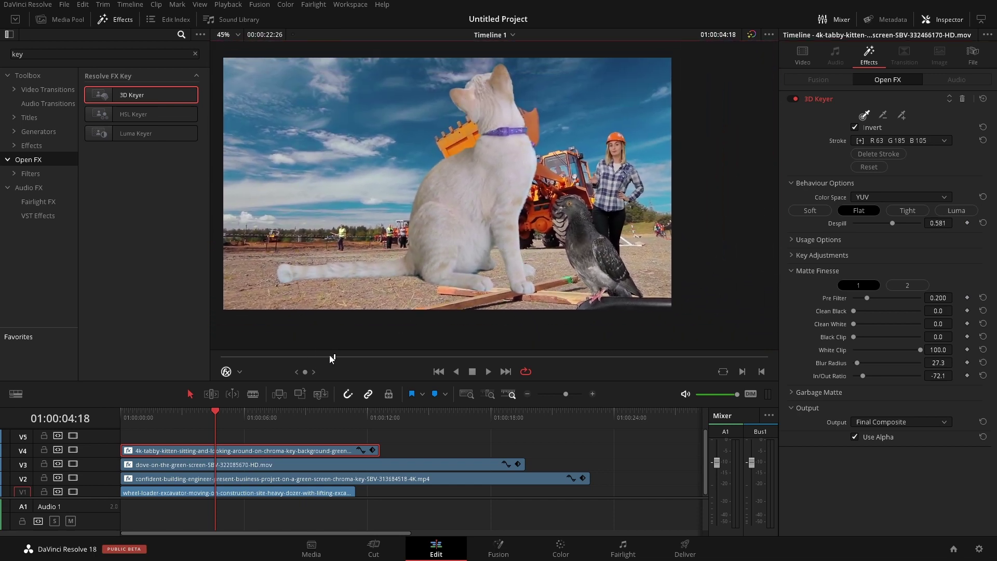
Step: Move the shrunken kitten to the lower left of the frame and drag the 4k-animation-robot clip into the timeline
drag(280, 357, 355, 348)
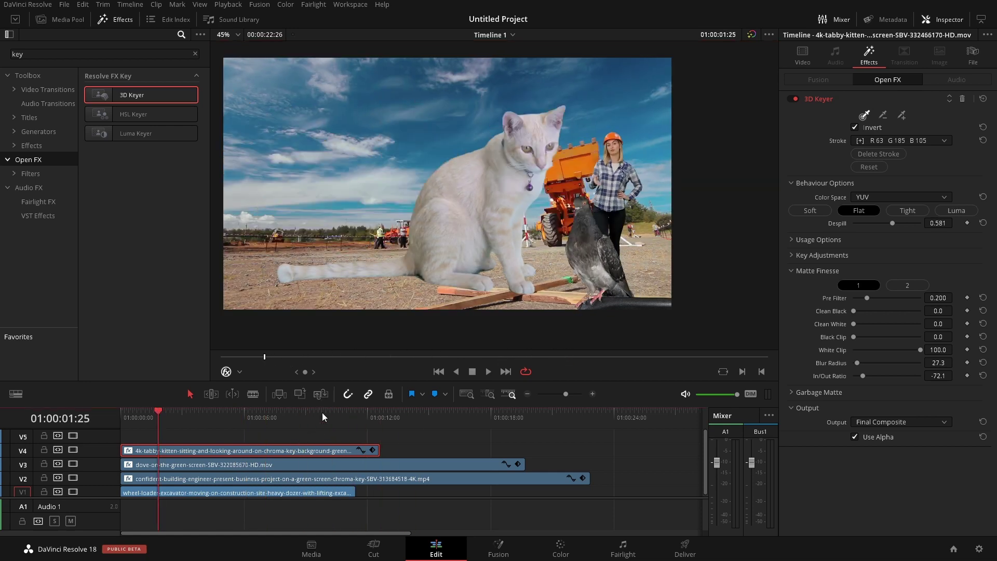
click(240, 371)
click(258, 400)
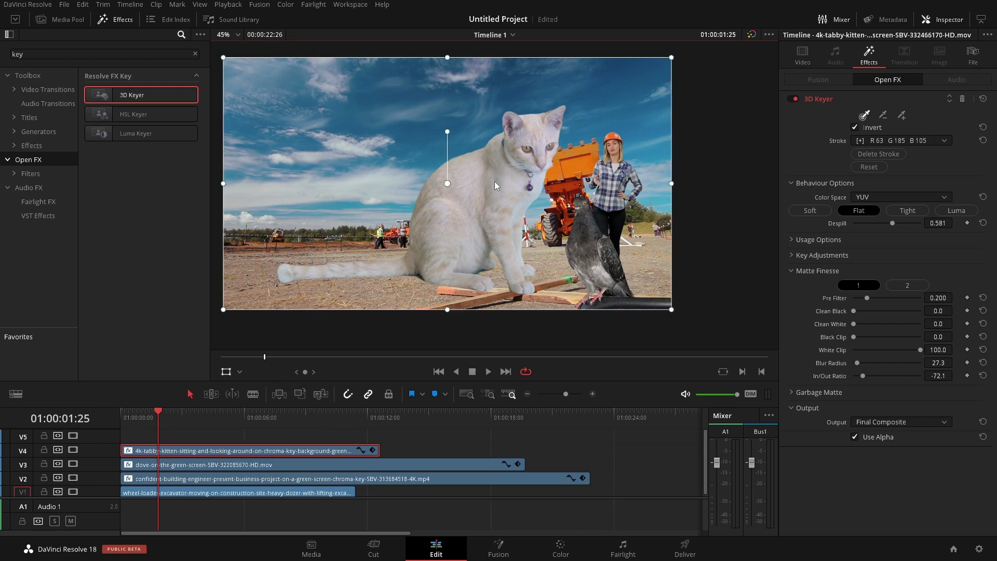
drag(592, 102, 335, 236)
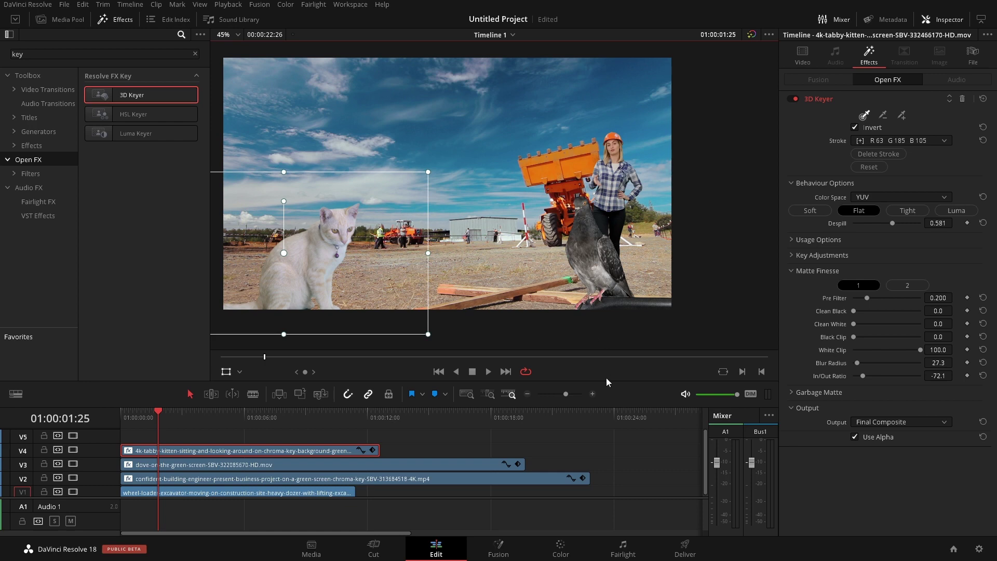
click(52, 19)
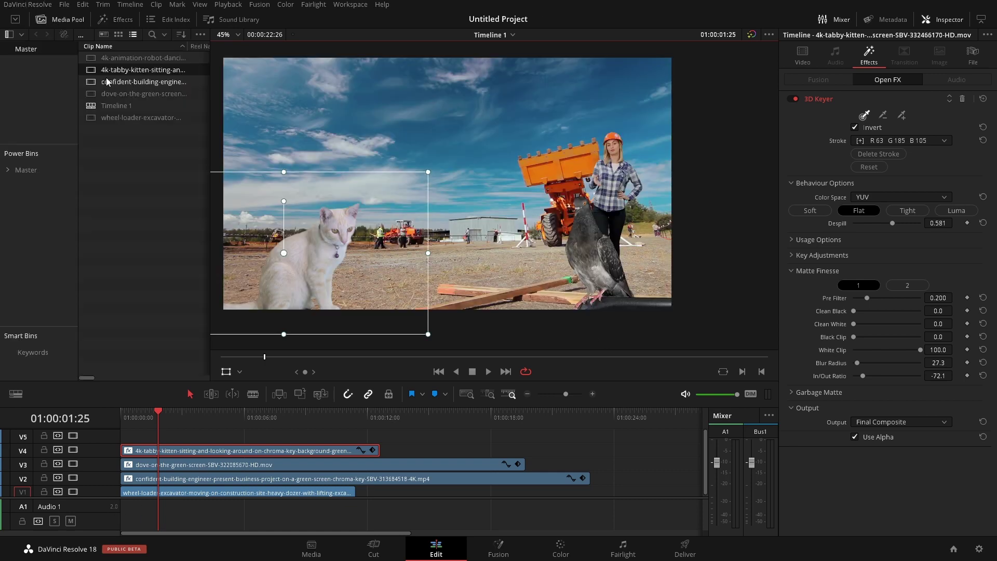
drag(117, 59, 191, 448)
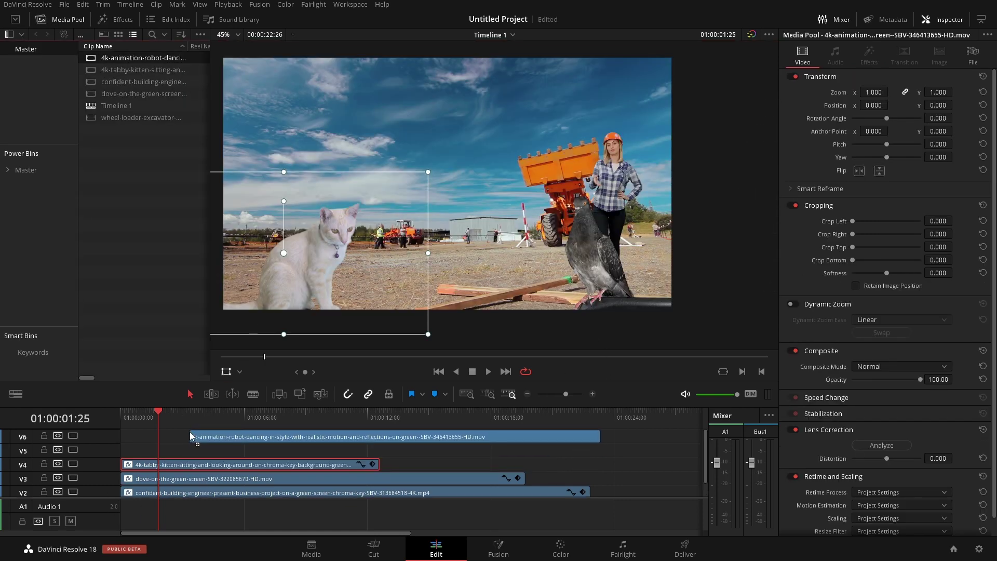
Step: Place the robot clip on V5 and apply the 3D Keyer, with the viewer overlay set to Open FX
drag(190, 435, 155, 451)
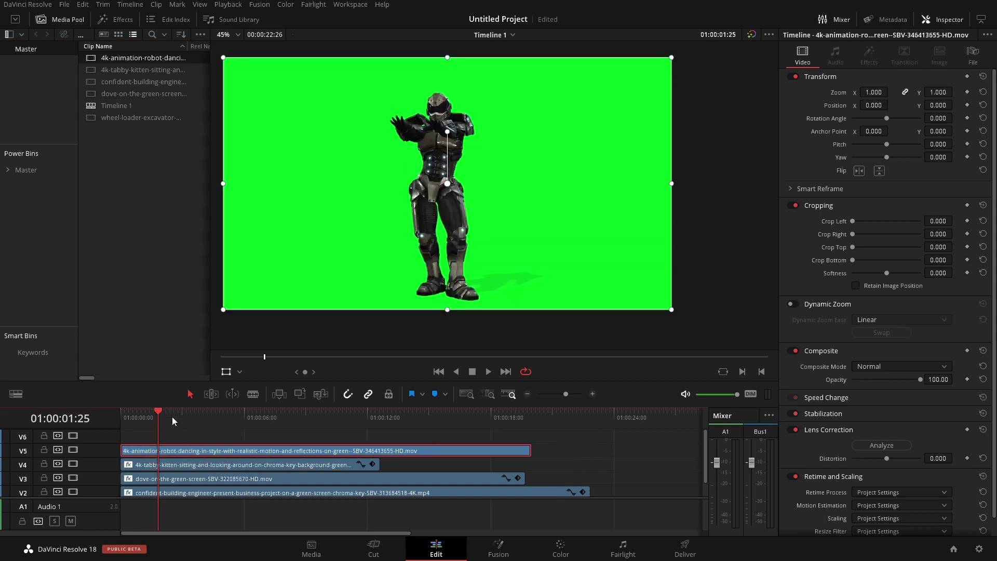
drag(173, 417, 207, 416)
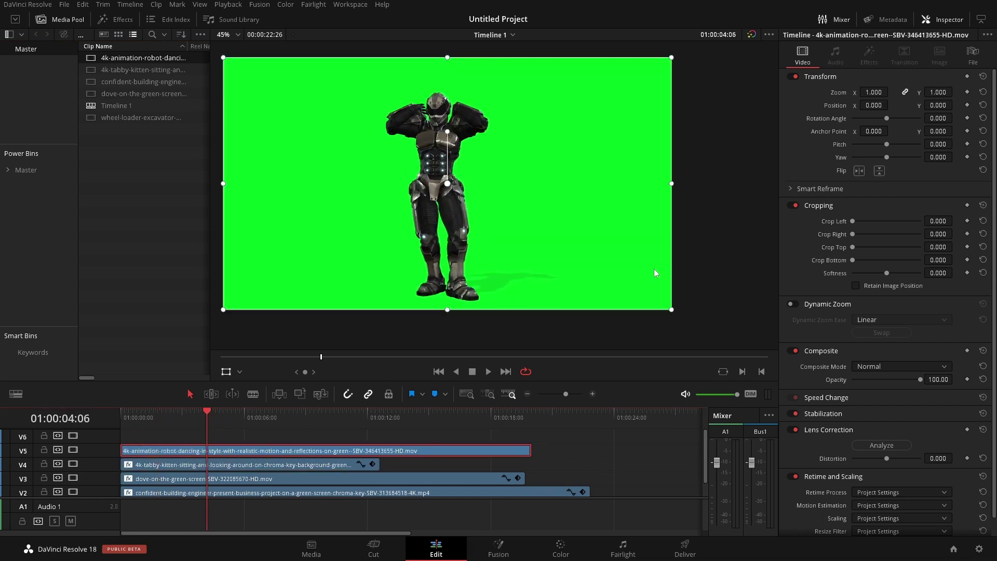
click(112, 19)
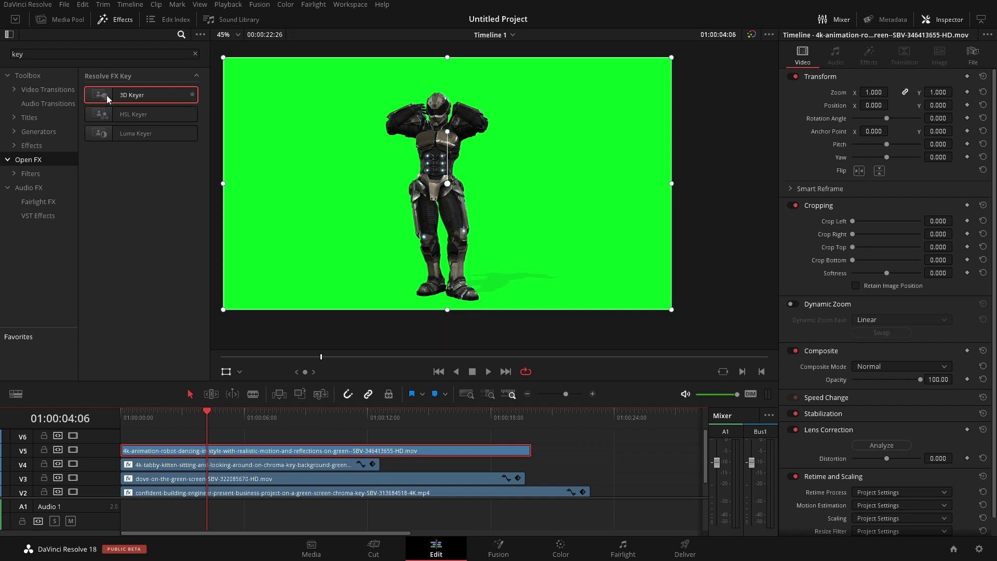
drag(96, 95, 233, 450)
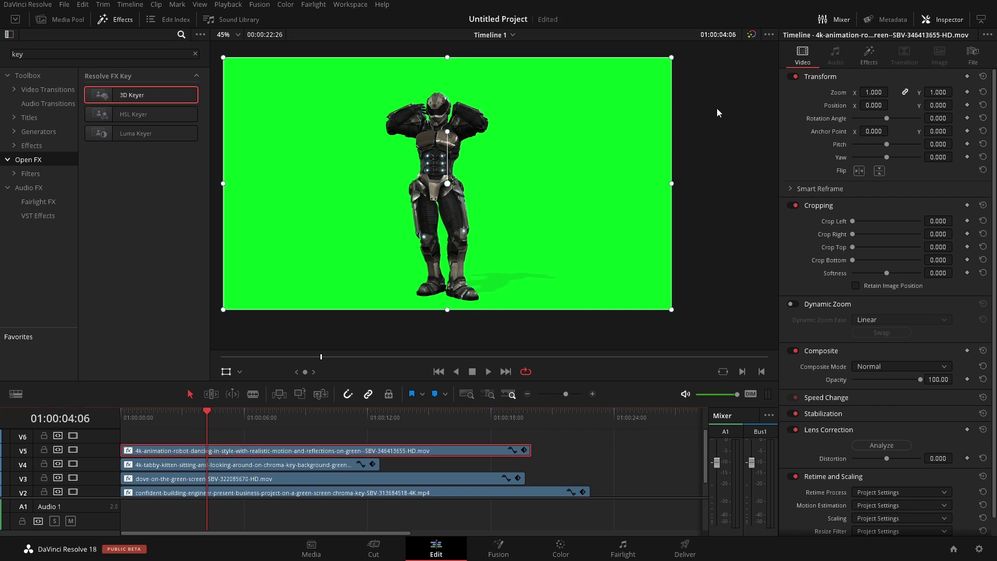
click(870, 66)
click(239, 372)
click(247, 414)
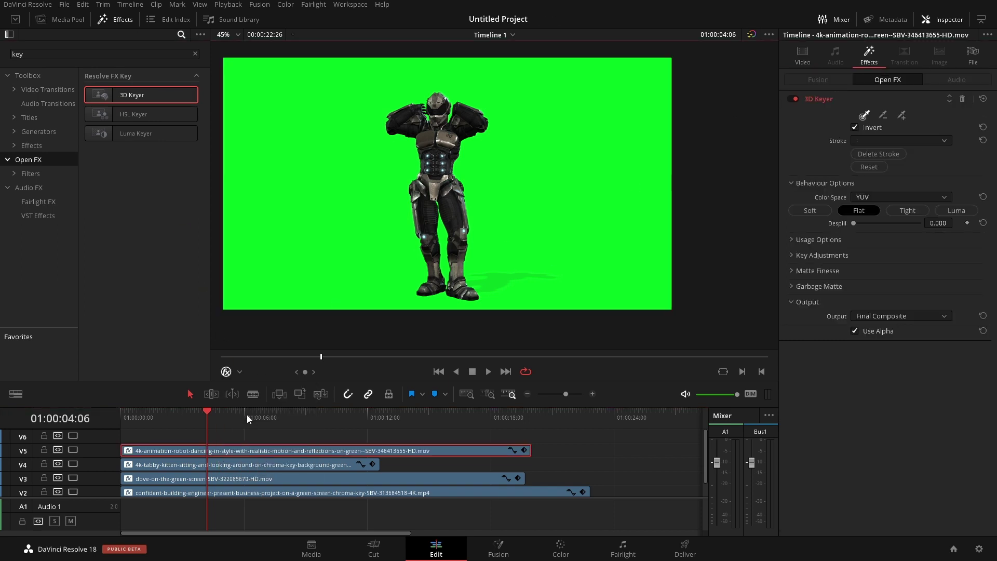
click(123, 24)
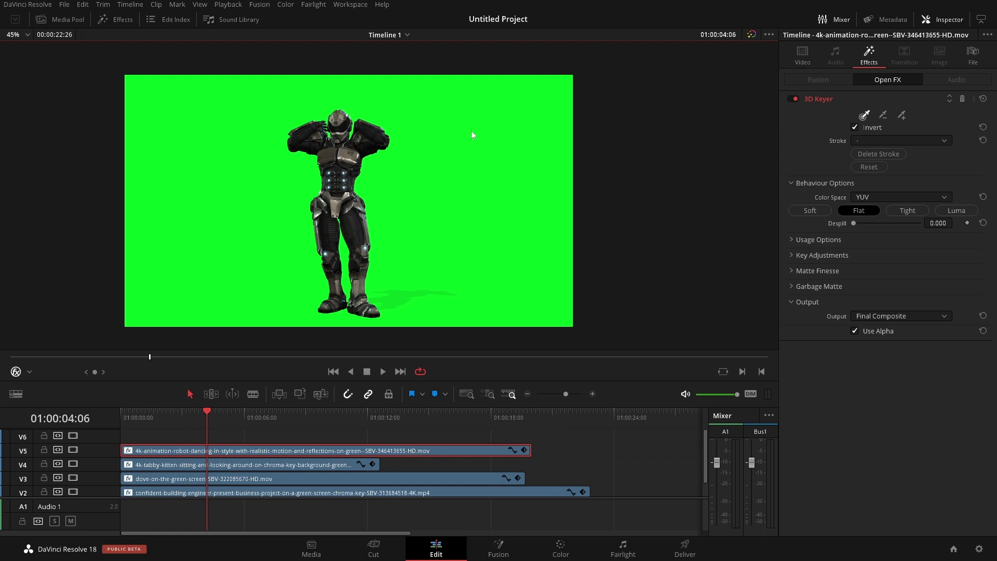
Step: Key out the green behind the robot, including the floor shadow, and save
drag(472, 131, 511, 234)
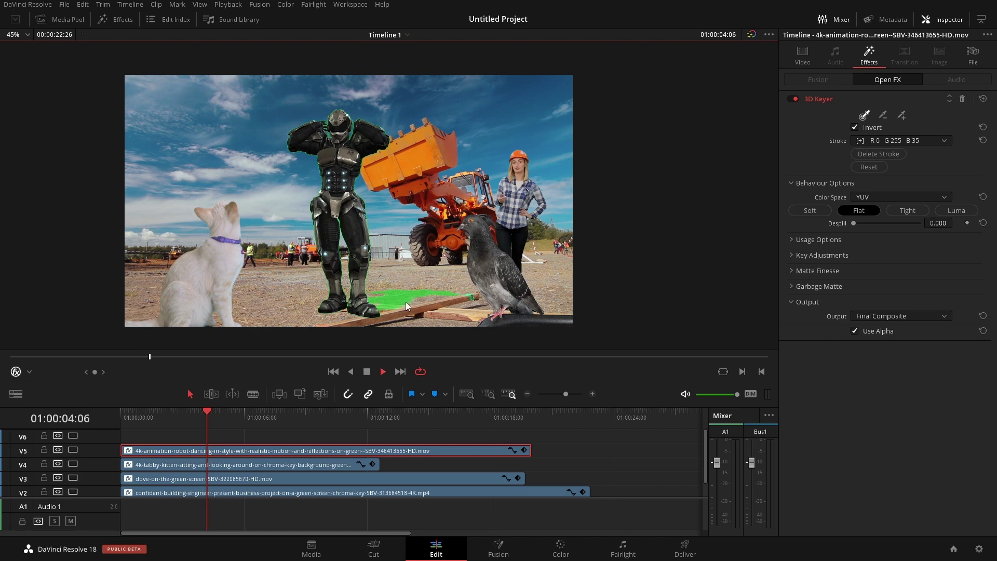
key(space)
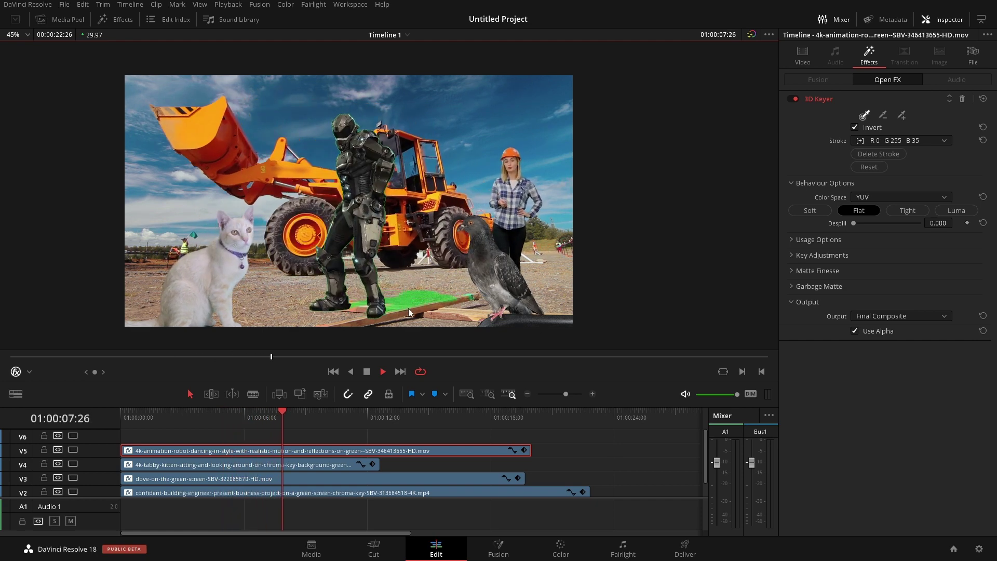
key(space)
click(983, 99)
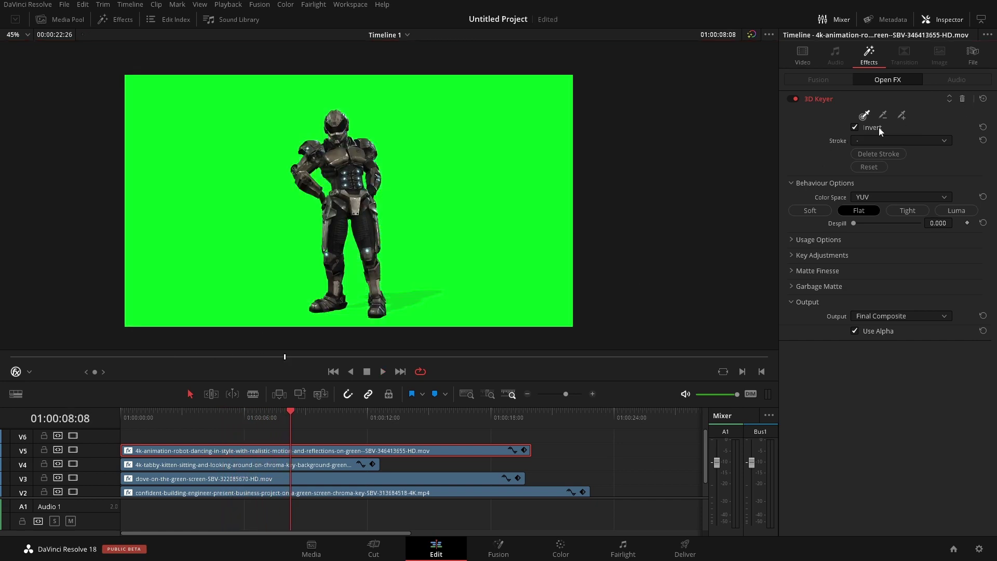
drag(366, 90, 455, 157)
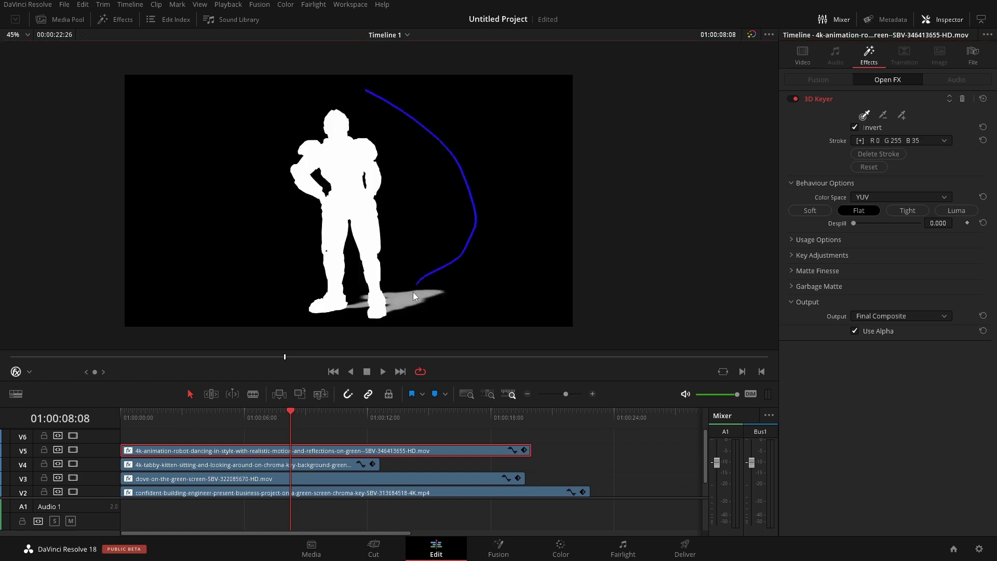
drag(415, 292, 401, 318)
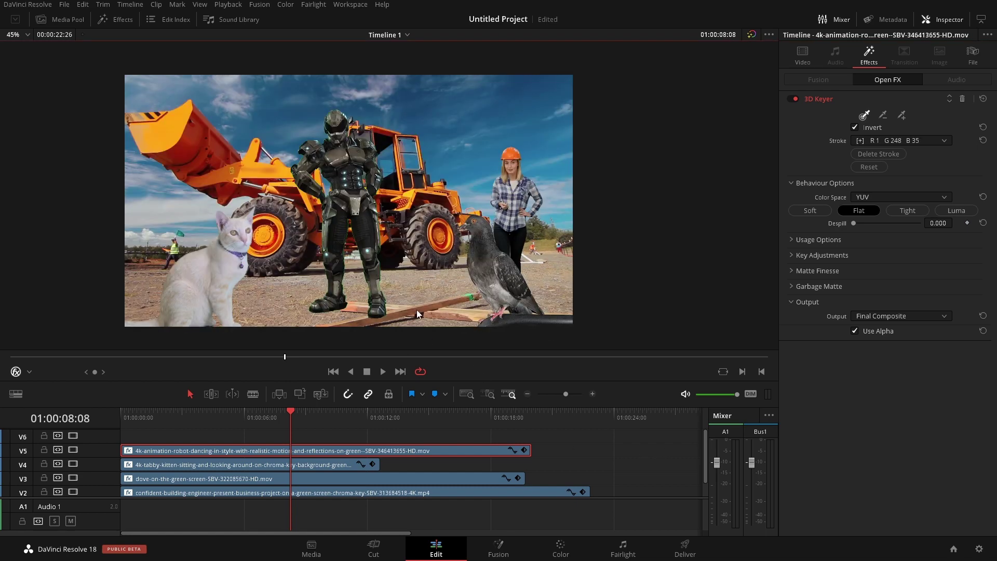
key(space)
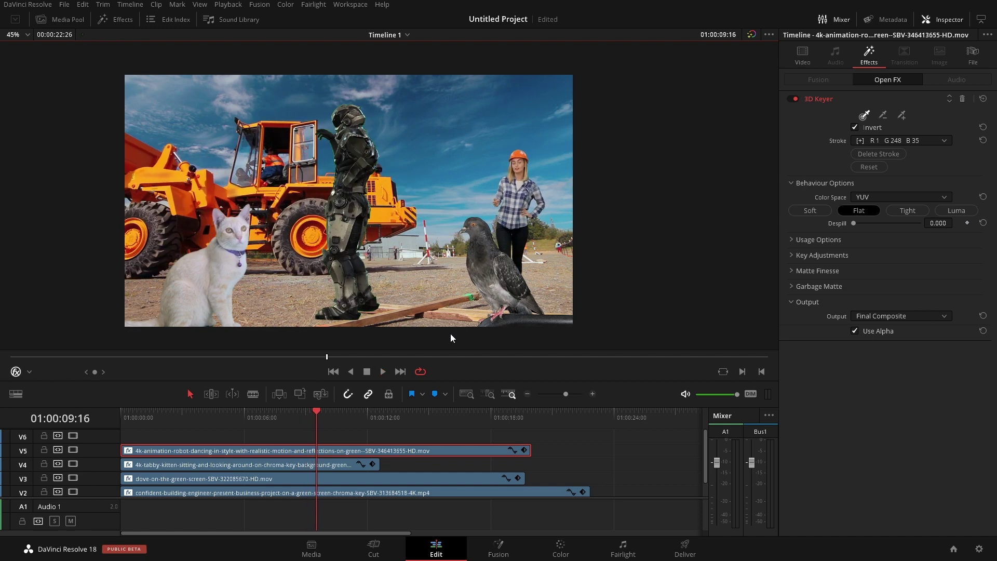
key(ctrl+s)
Step: Sample more green background, raise Despill to 1.000, and save the project
drag(391, 94, 485, 167)
drag(855, 223, 941, 223)
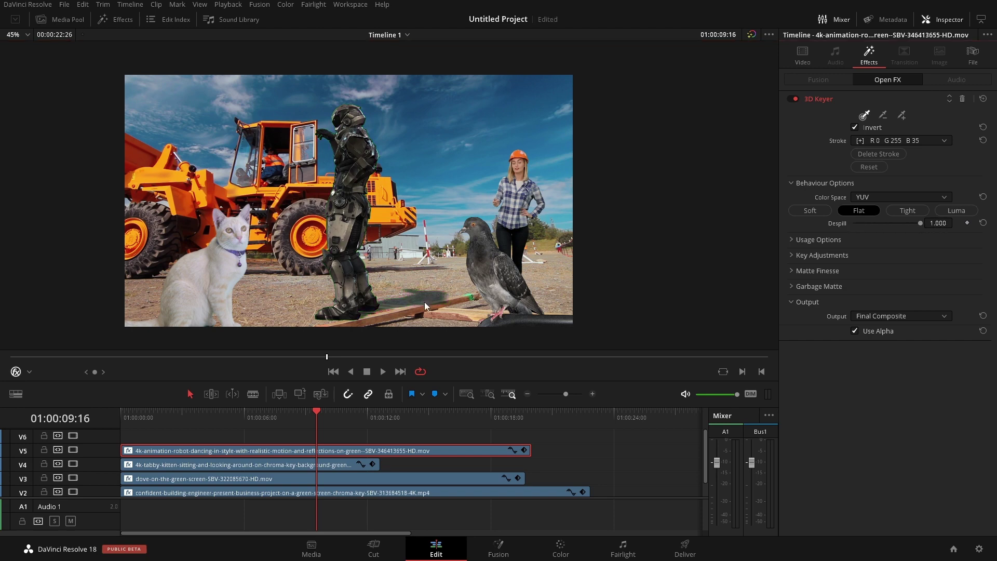
key(ctrl+s)
Step: Scale the robot down so it stands between the cat and the loader, then review playback
click(29, 371)
click(36, 387)
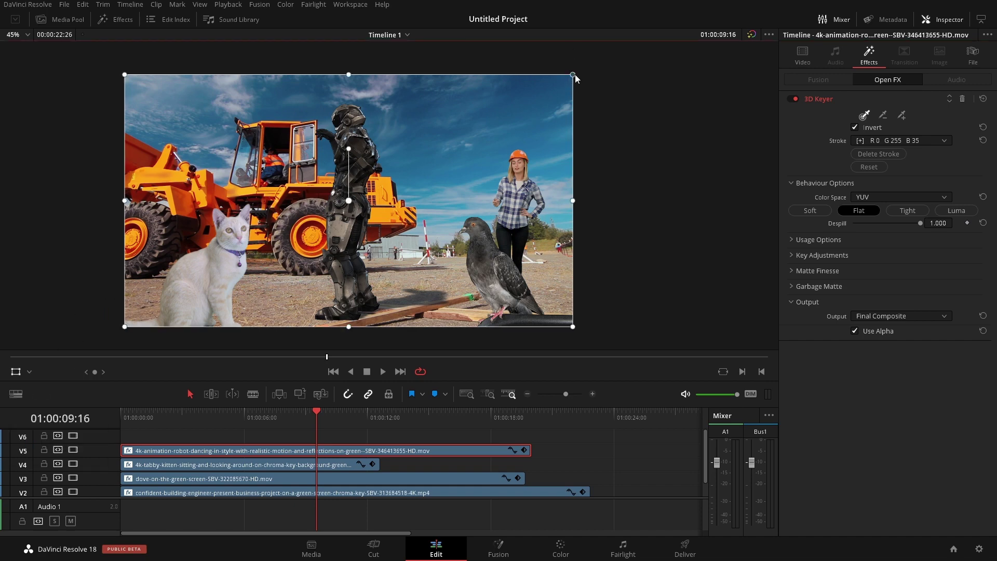
drag(576, 78, 373, 234)
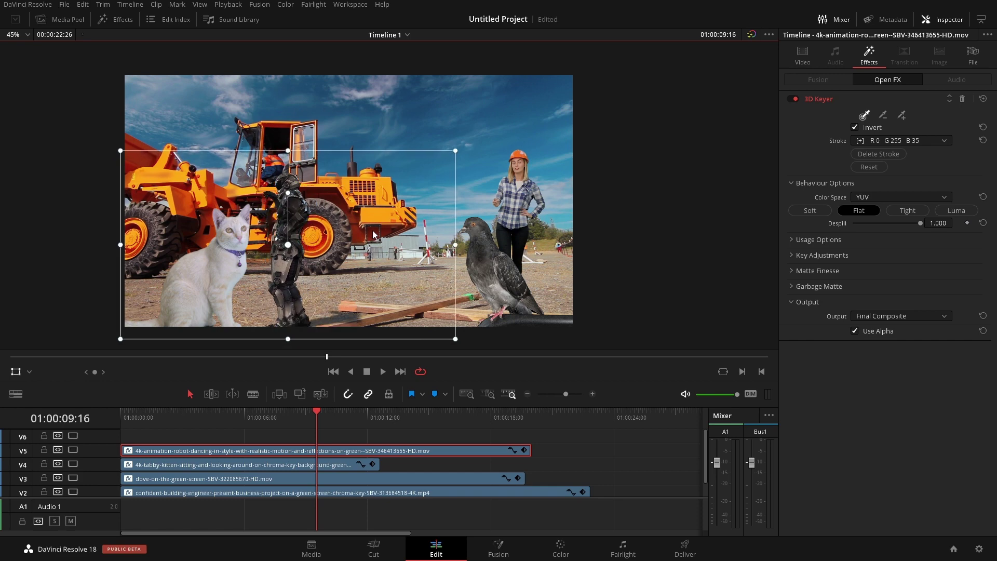
key(space)
drag(372, 357, 234, 357)
click(381, 372)
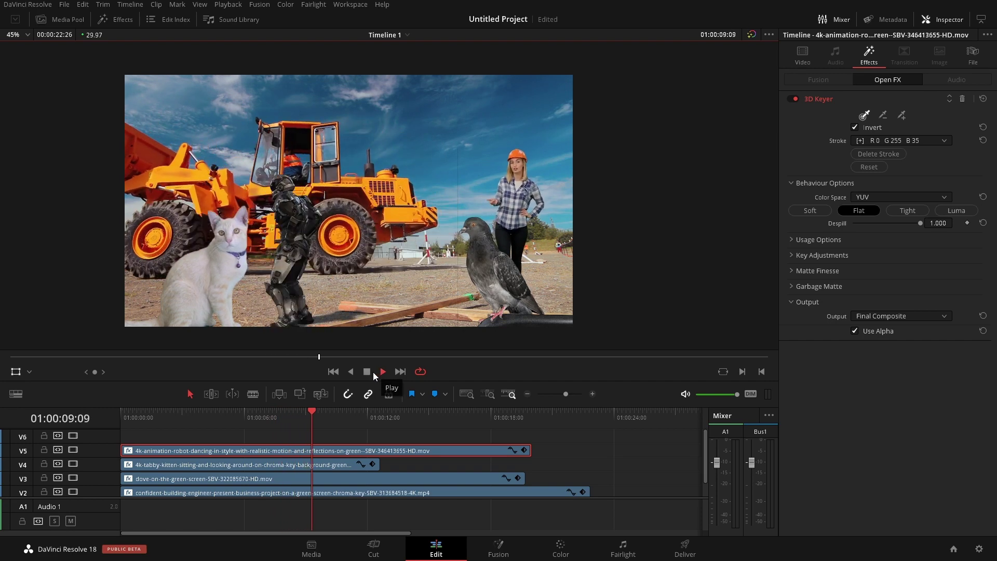
click(367, 372)
scroll(480, 200, up, 5)
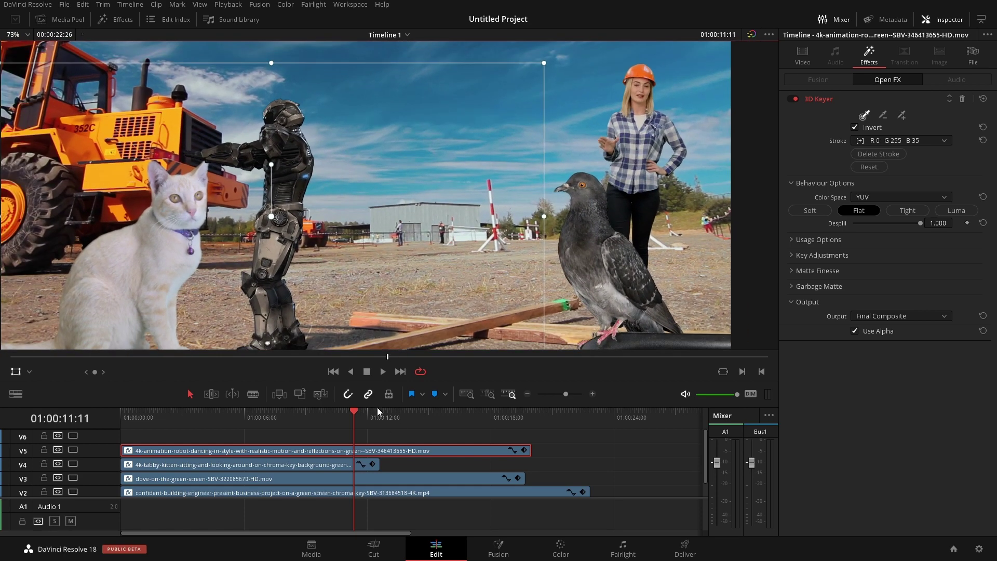
click(22, 374)
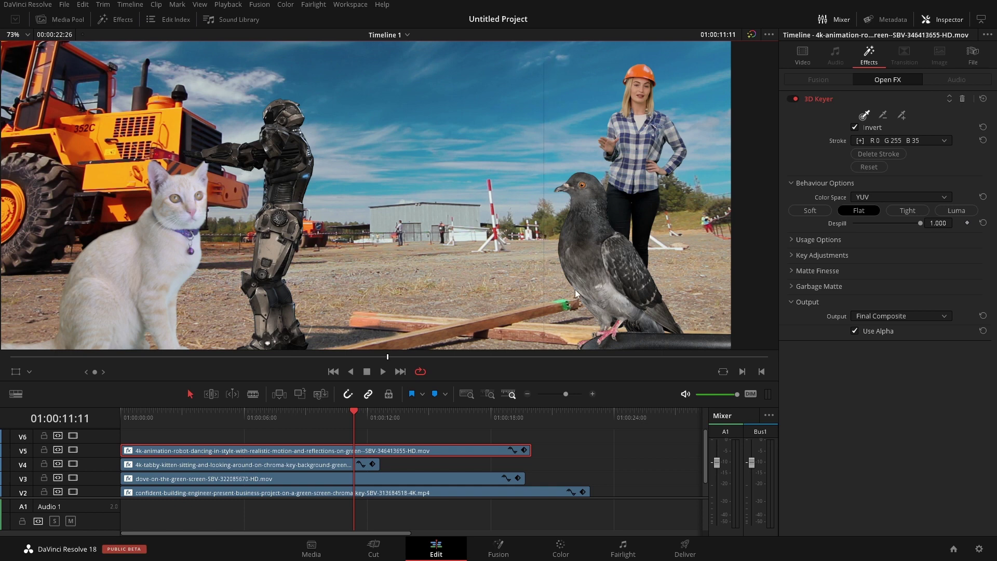
Step: Add an inverted rectangle garbage matte to the robot's 3D Keyer and save
click(796, 290)
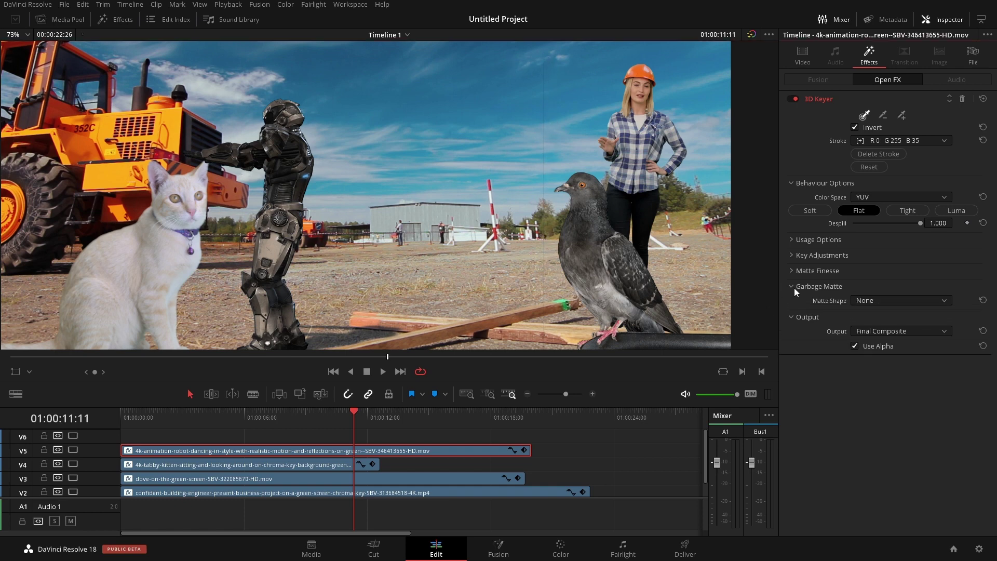
click(878, 301)
click(890, 325)
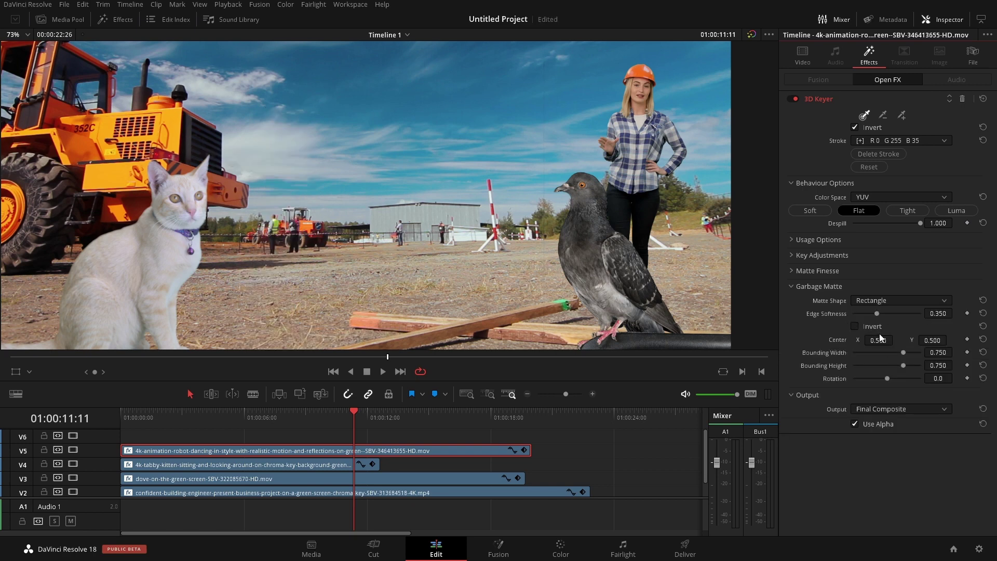
click(869, 327)
drag(904, 352, 987, 371)
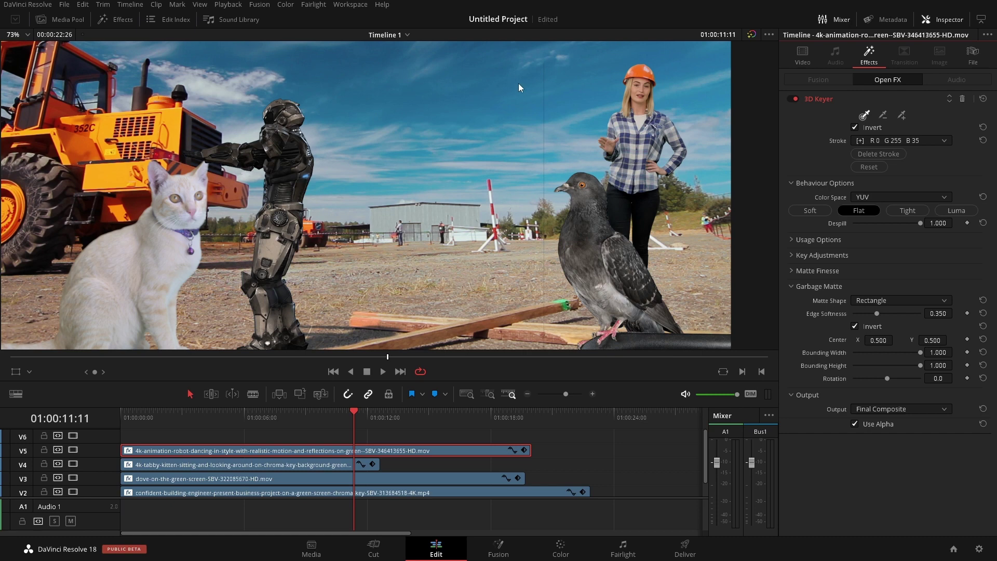
key(ctrl+s)
Step: Tune the garbage matte to edge softness 0.350, width 0.586, height 1.000, checking with playback
drag(956, 353, 956, 352)
key(space)
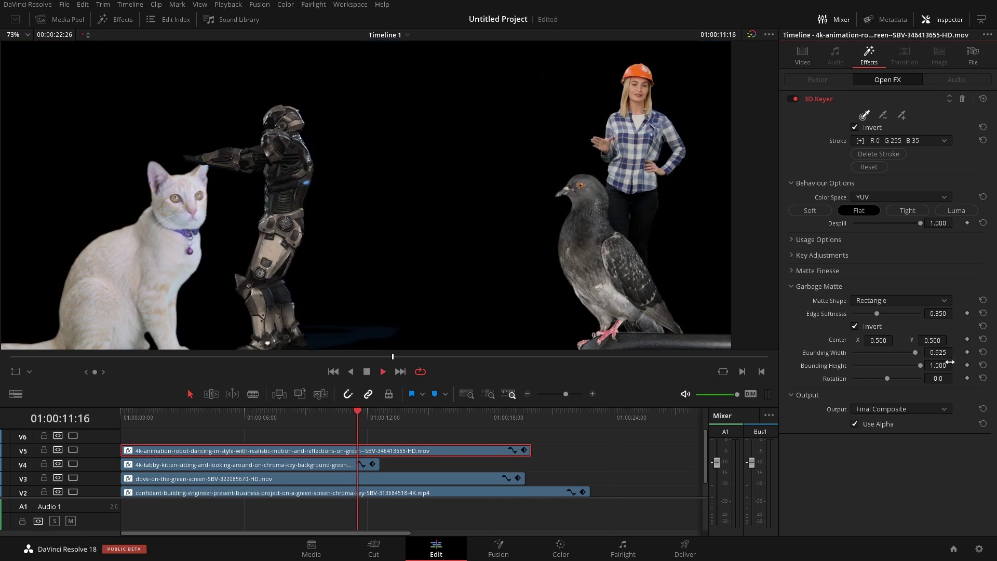
drag(941, 353, 930, 353)
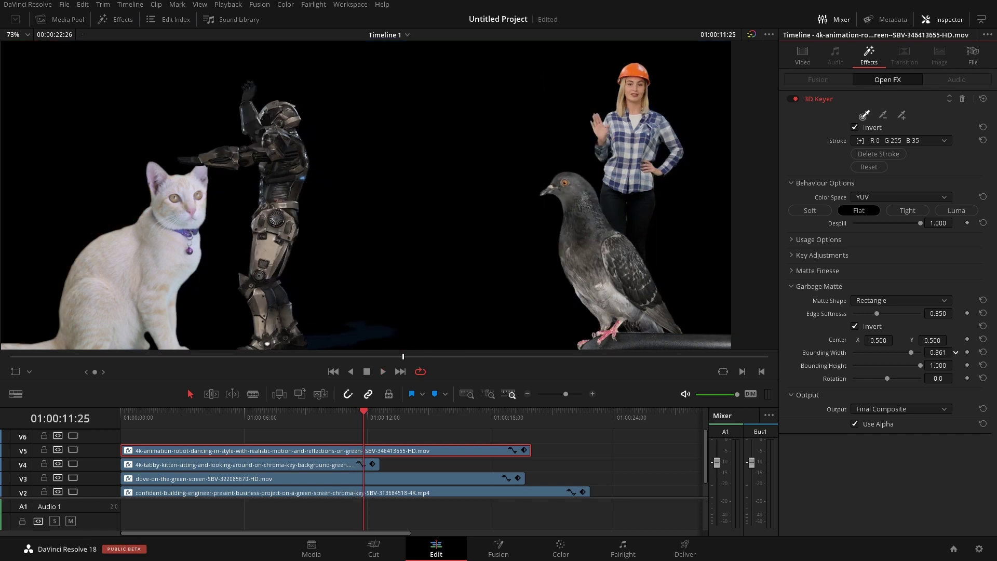
key(space)
click(189, 414)
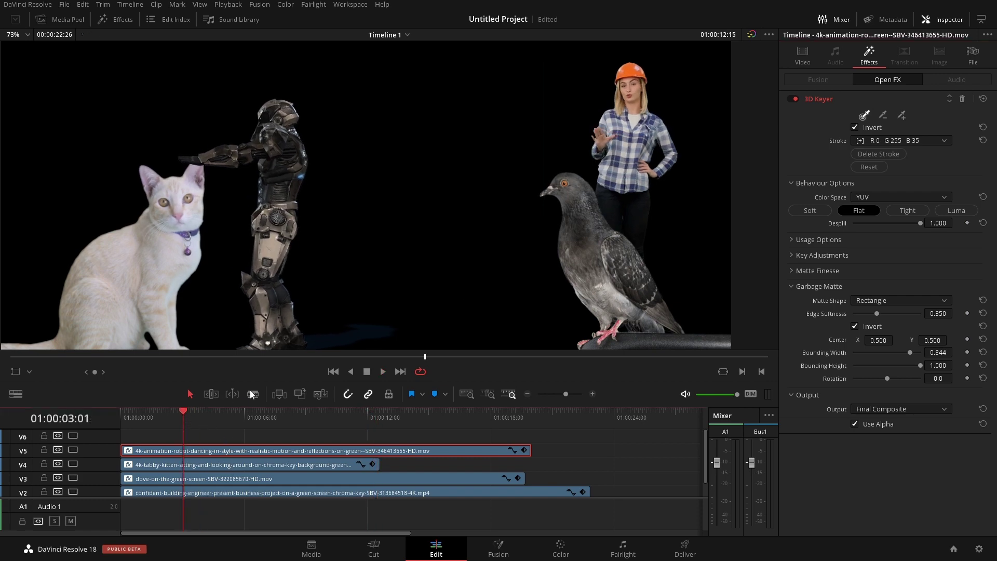
key(space)
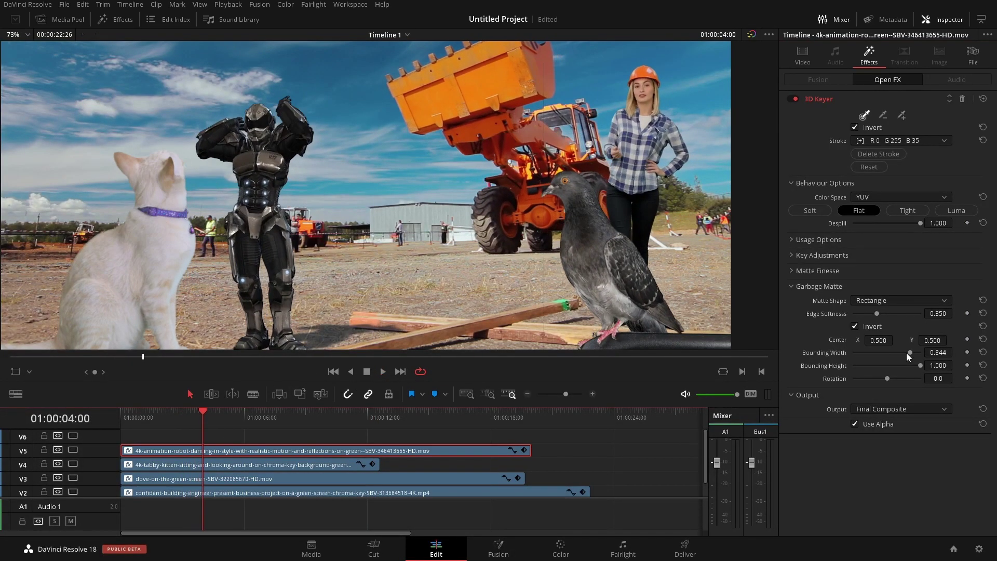
drag(909, 353, 881, 353)
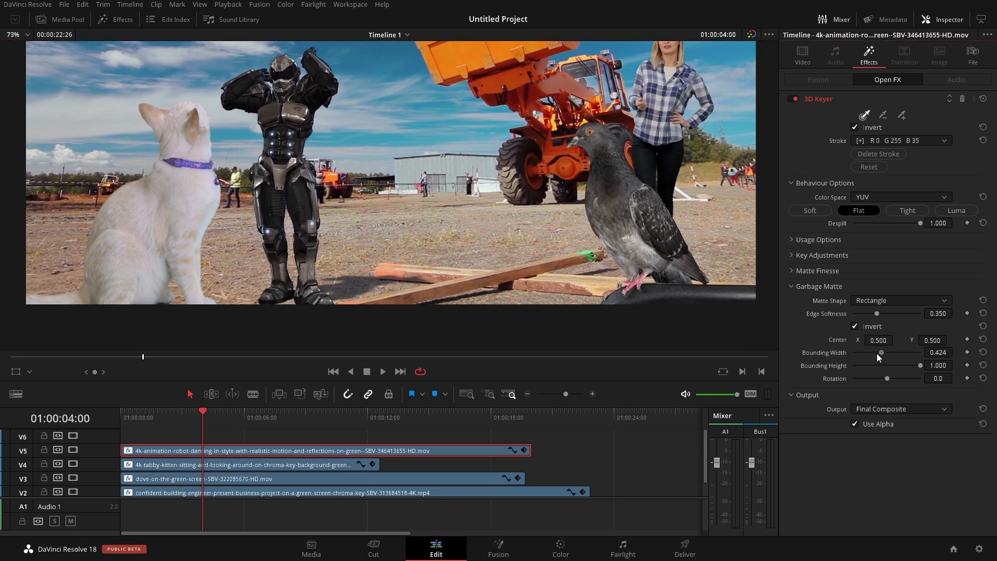
mouse_move(879, 352)
mouse_down()
mouse_move(840, 355)
mouse_move(897, 351)
mouse_up()
key(space)
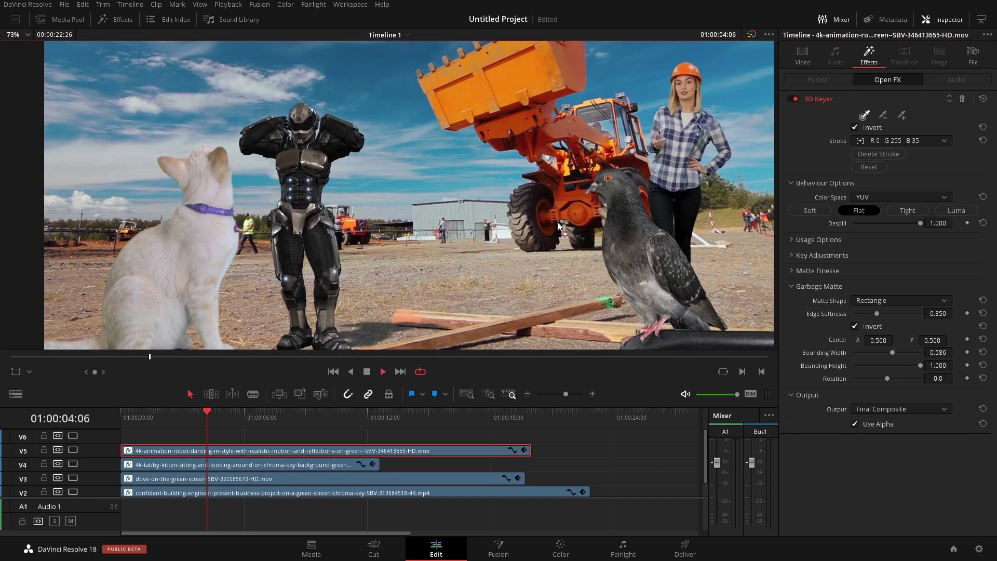
key(space)
mouse_move(246, 409)
mouse_down()
mouse_move(290, 420)
mouse_move(249, 420)
mouse_up()
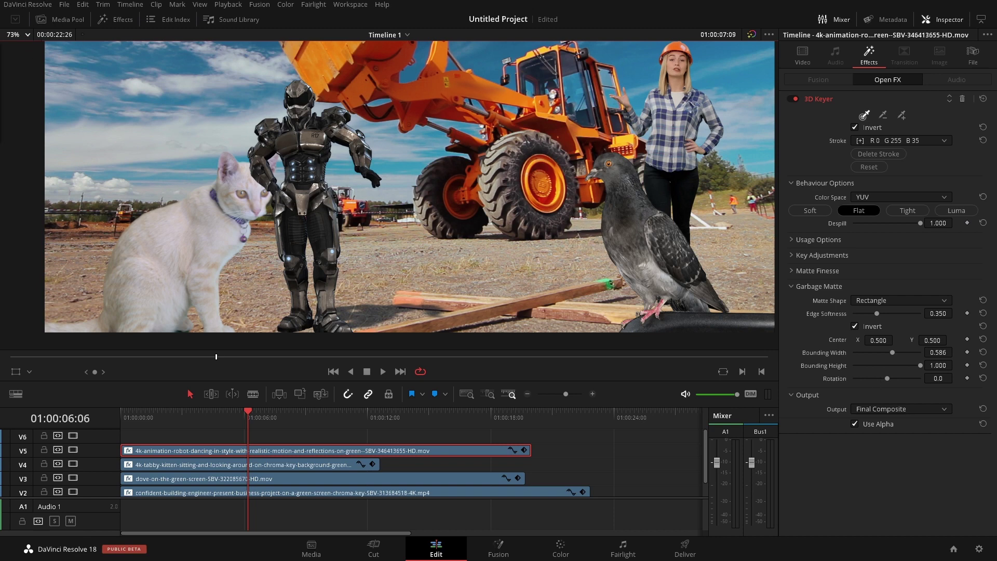
key(shift+z)
click(909, 409)
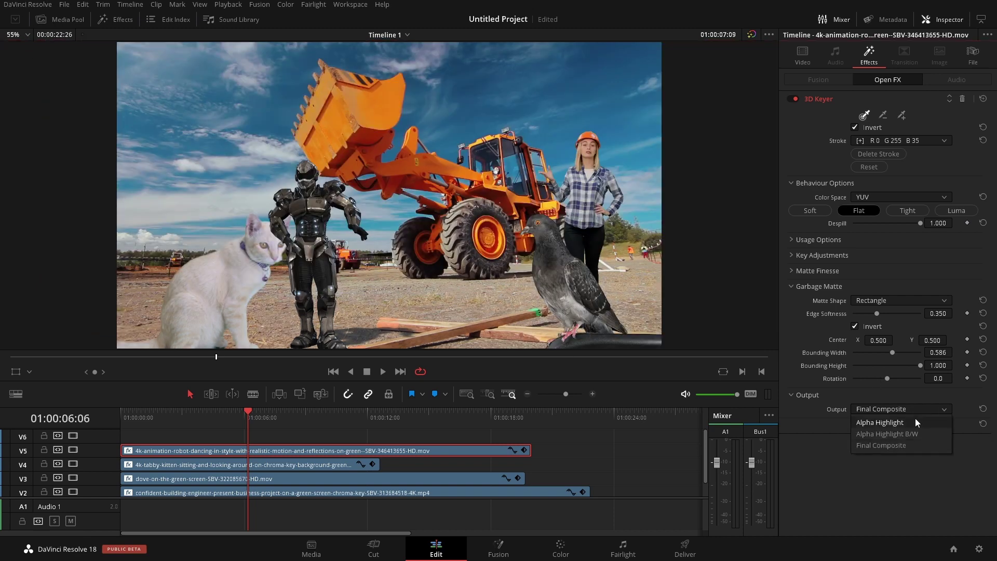
click(883, 435)
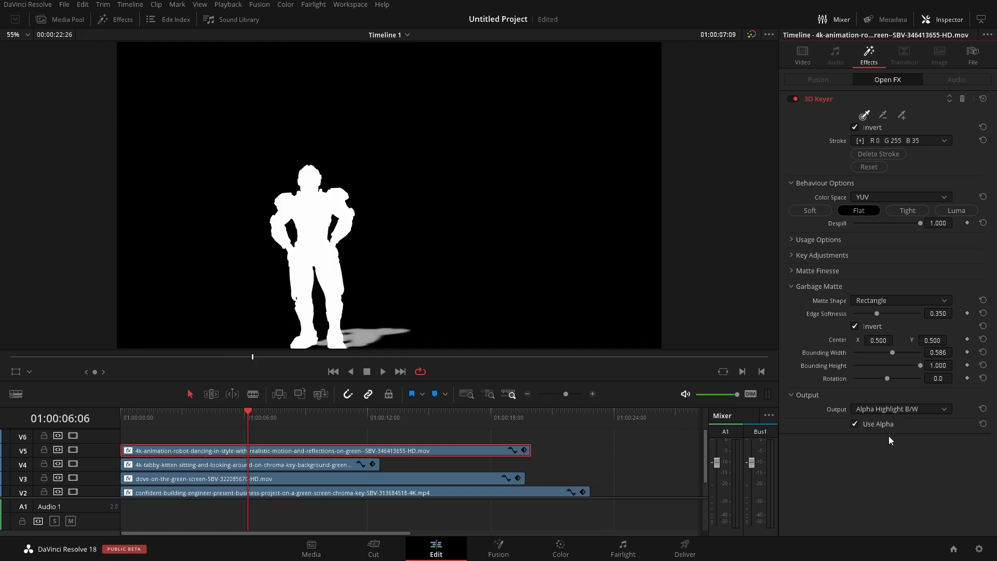
scroll(354, 197, up, 5)
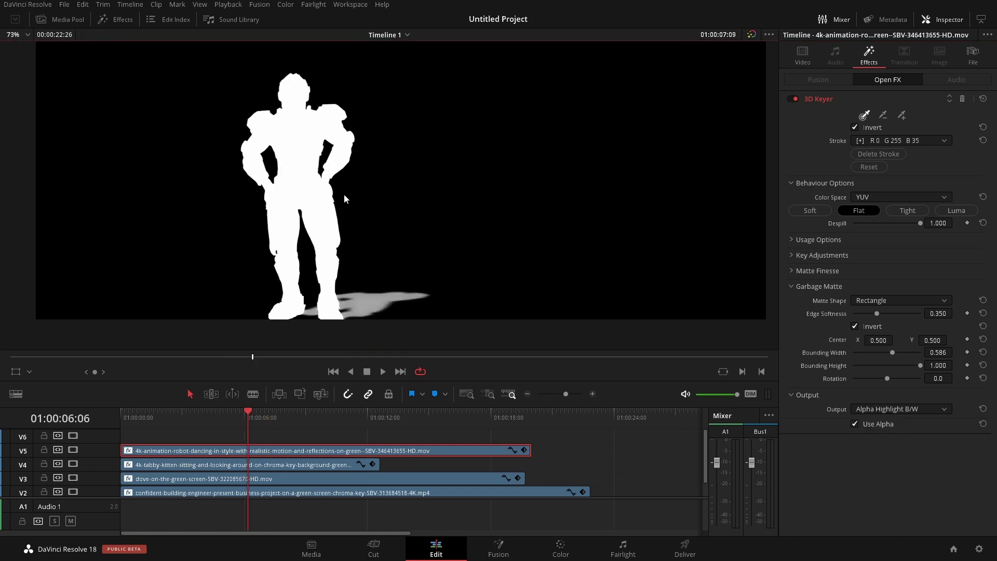
scroll(313, 210, left, 3)
scroll(330, 160, left, 2)
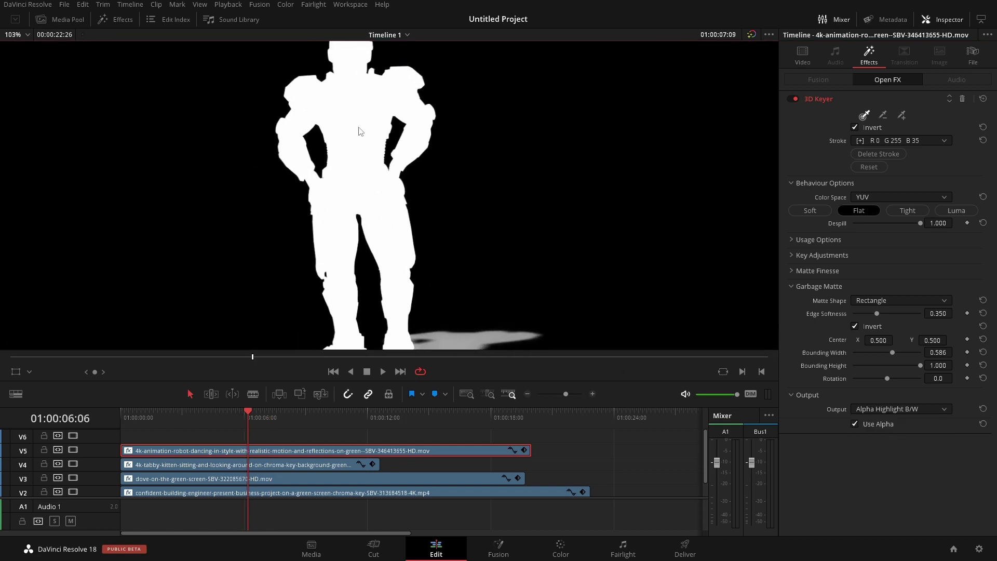
scroll(385, 192, left, 1)
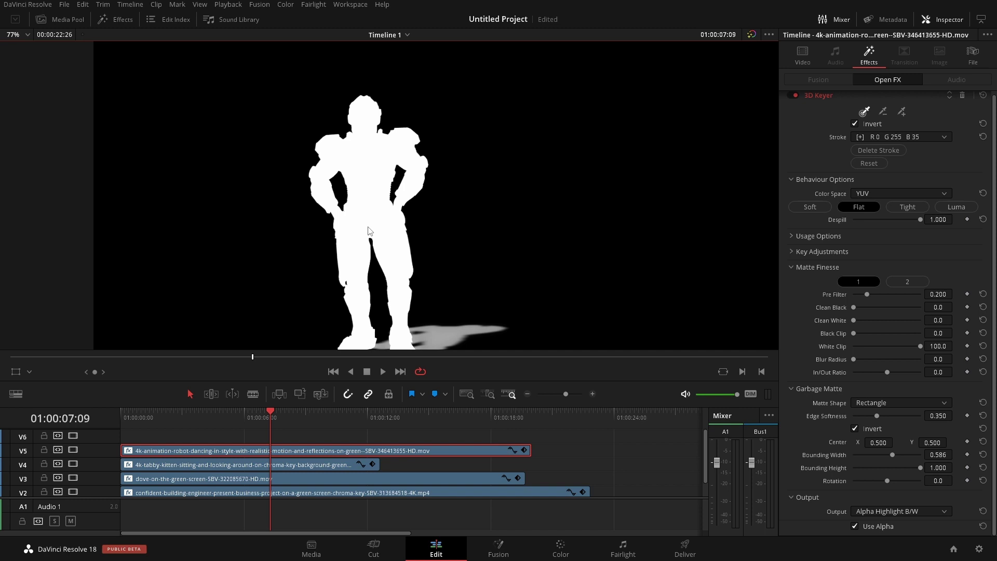
scroll(370, 165, up, 2)
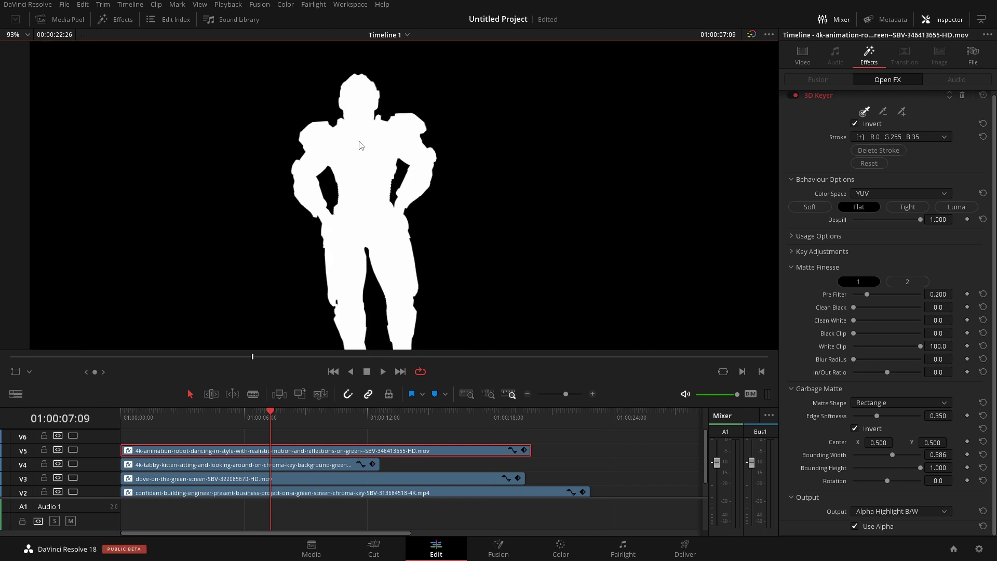
scroll(366, 150, up, 3)
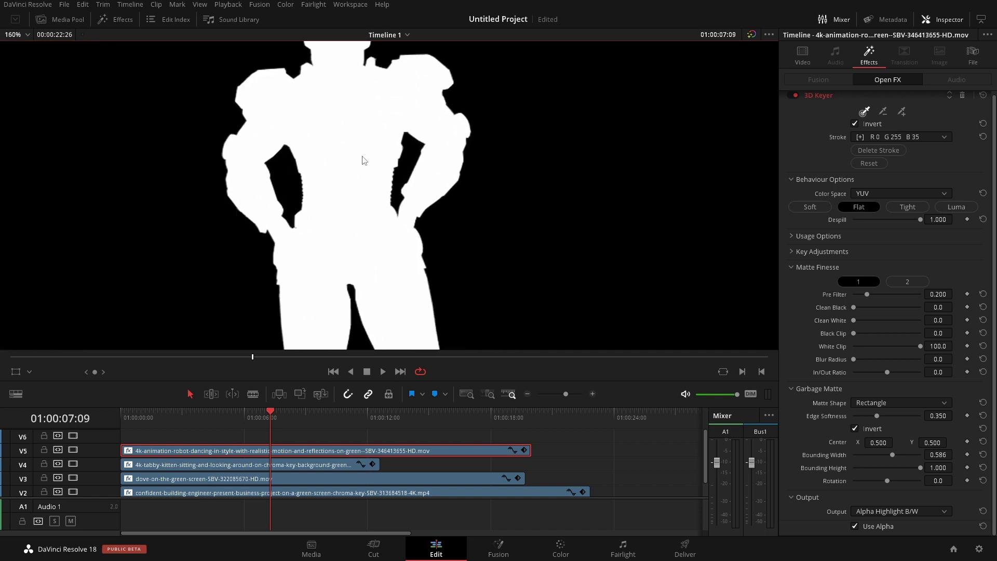
drag(335, 285, 364, 195)
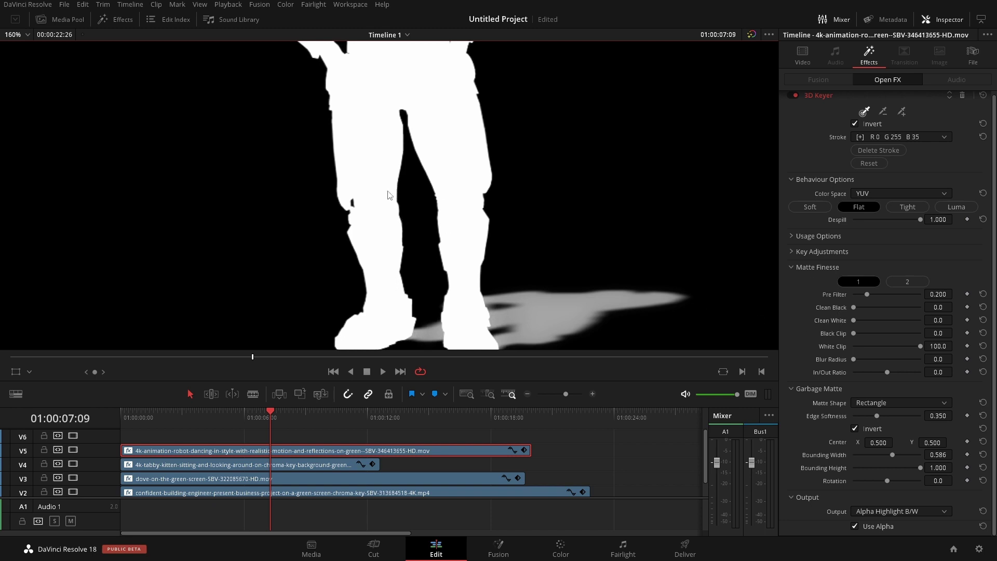
mouse_move(853, 322)
mouse_down()
mouse_move(880, 322)
mouse_move(871, 323)
mouse_up()
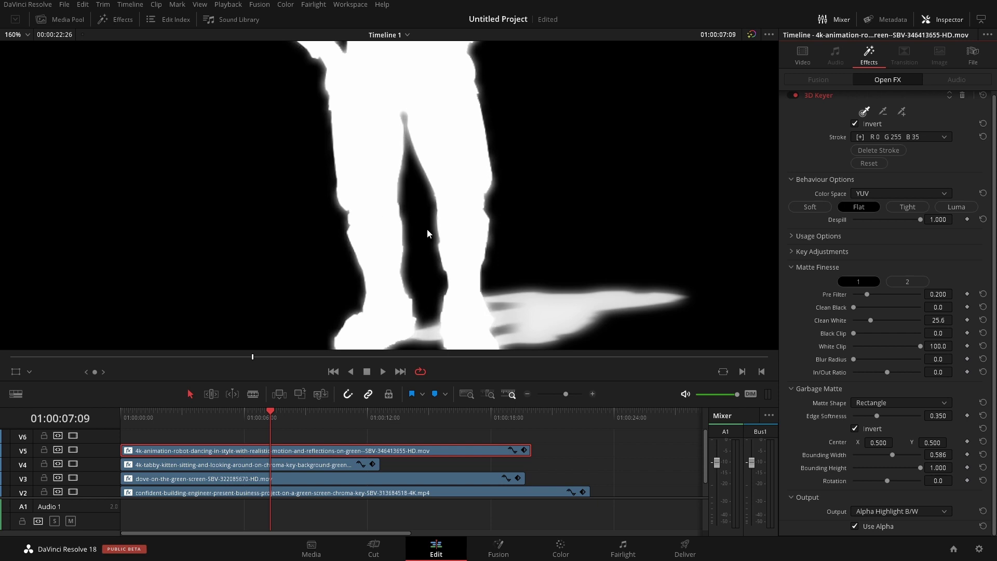
double_click(870, 323)
scroll(550, 134, down, 3)
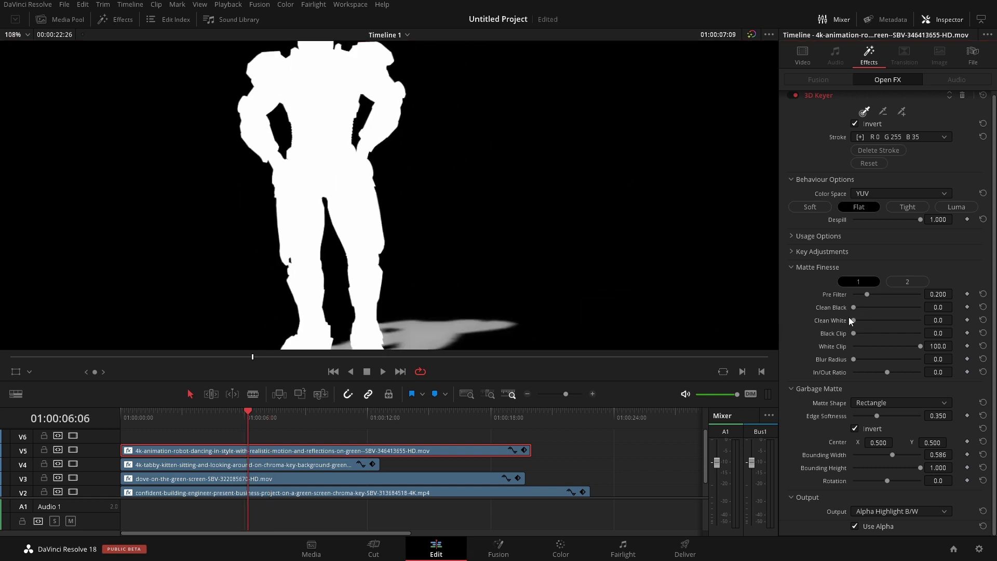
drag(853, 307, 844, 311)
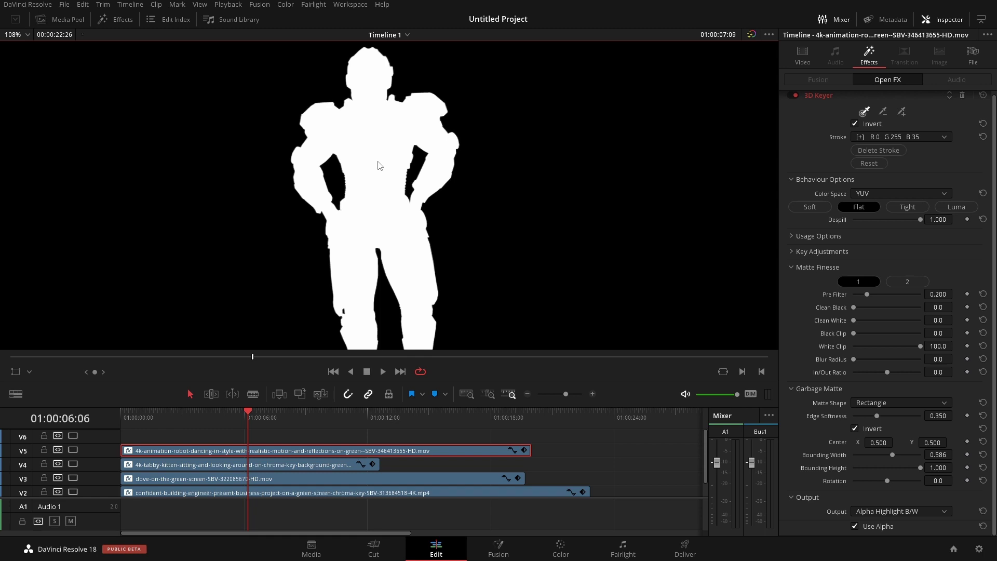
scroll(394, 265, down, 2)
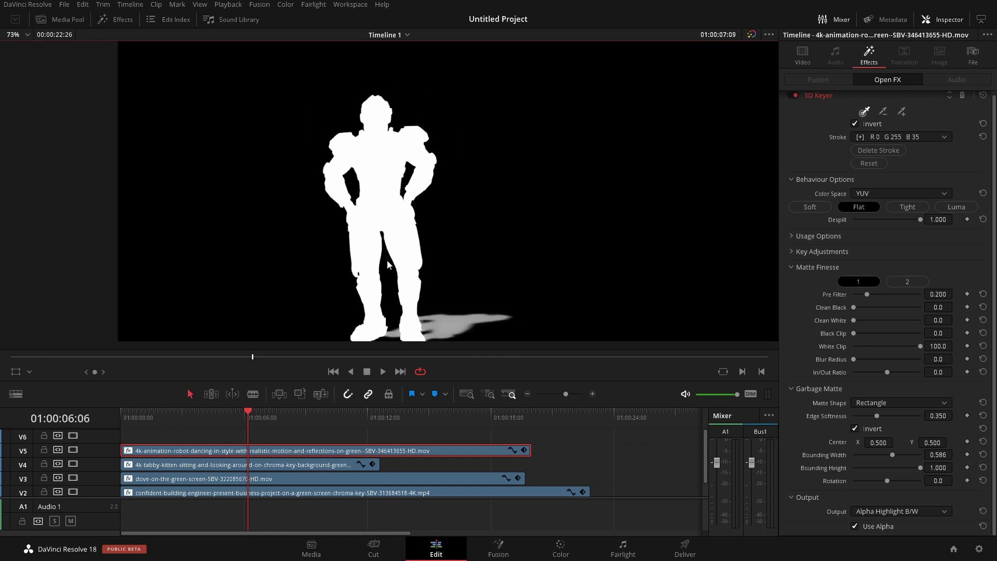
scroll(326, 244, up, 2)
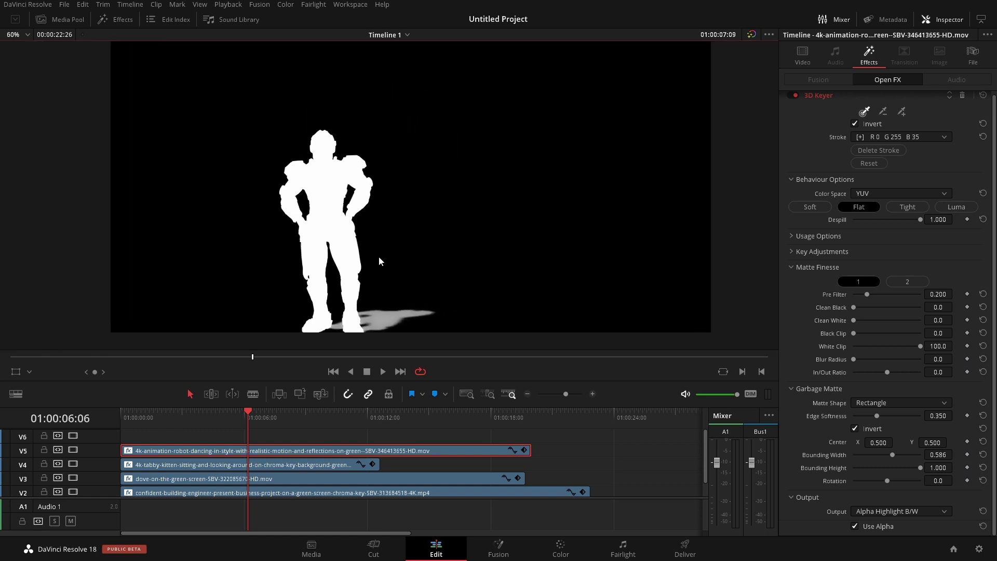
scroll(343, 237, up, 4)
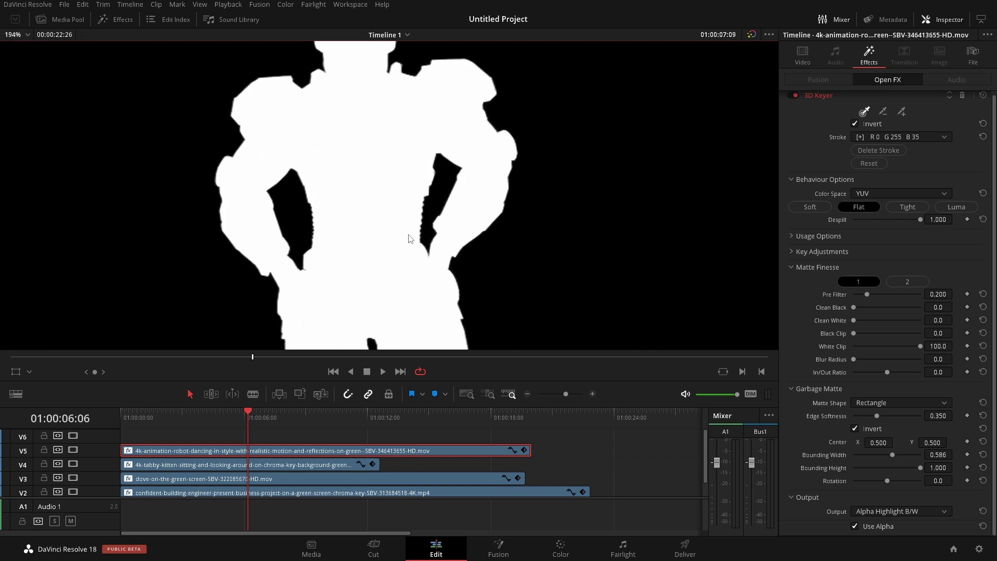
scroll(367, 231, down, 3)
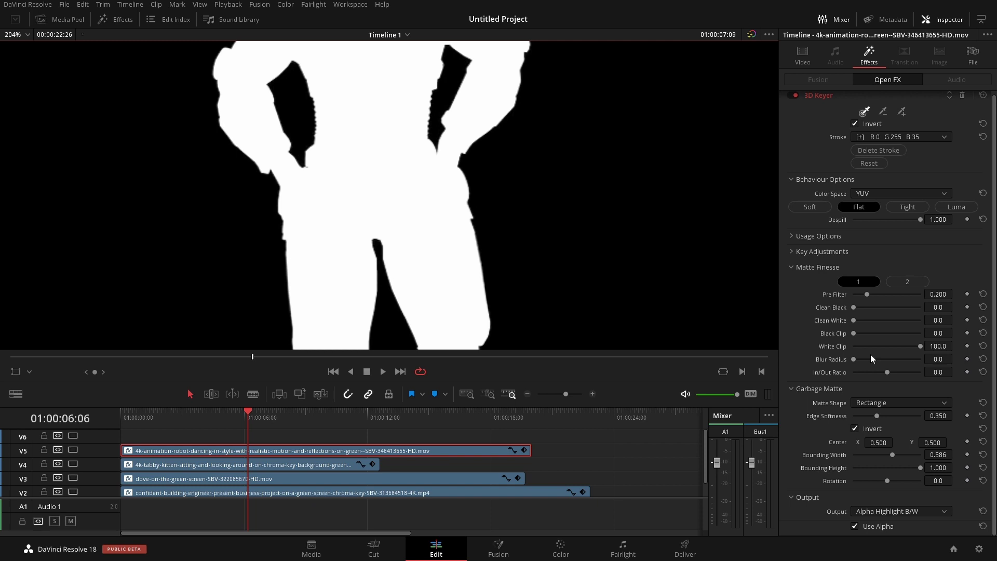
click(20, 35)
click(33, 96)
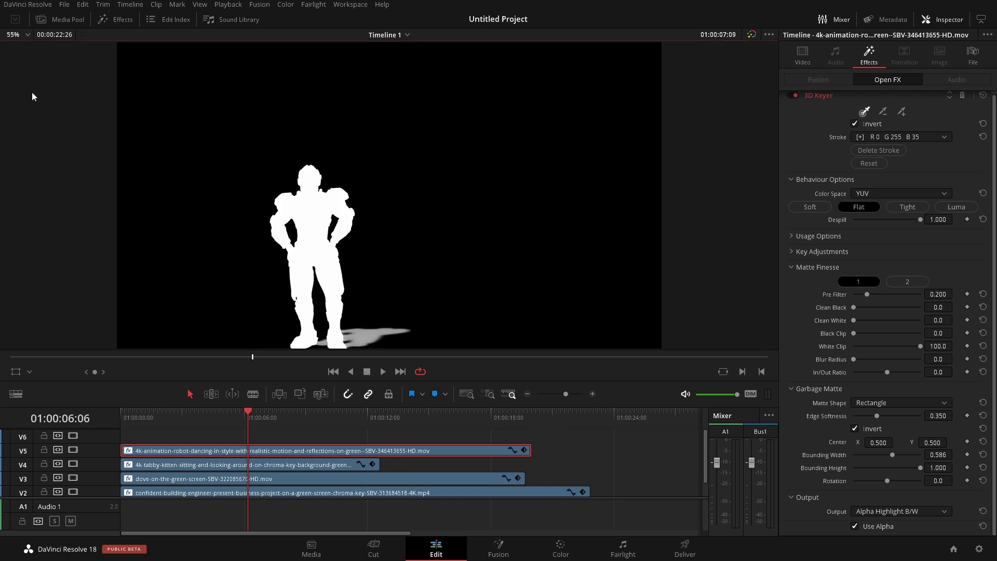
click(907, 511)
click(899, 550)
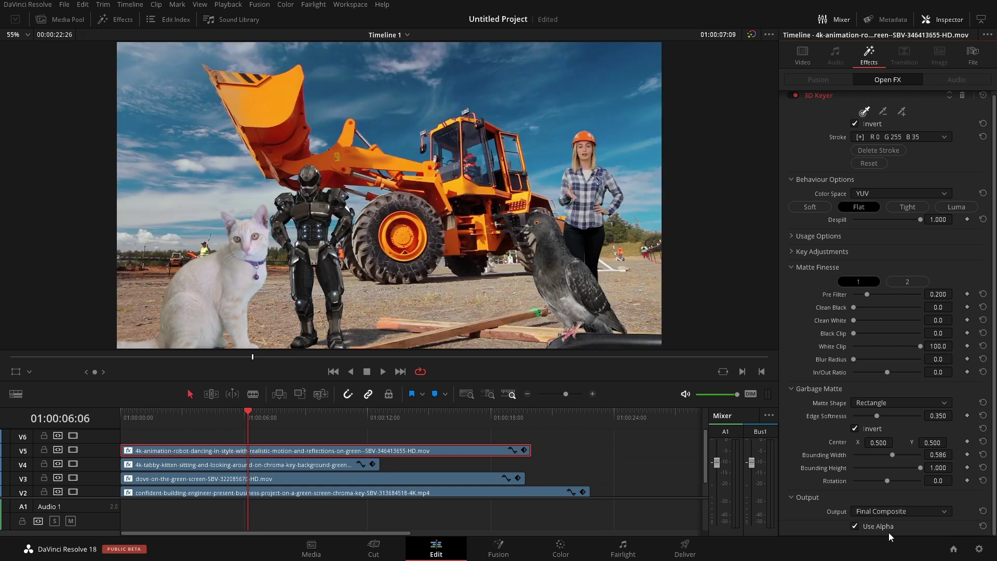
Step: Save with Ctrl+S and scrub the composite of robot, kitten, pigeon and engineer start to end
key(ctrl+s)
drag(261, 416, 307, 413)
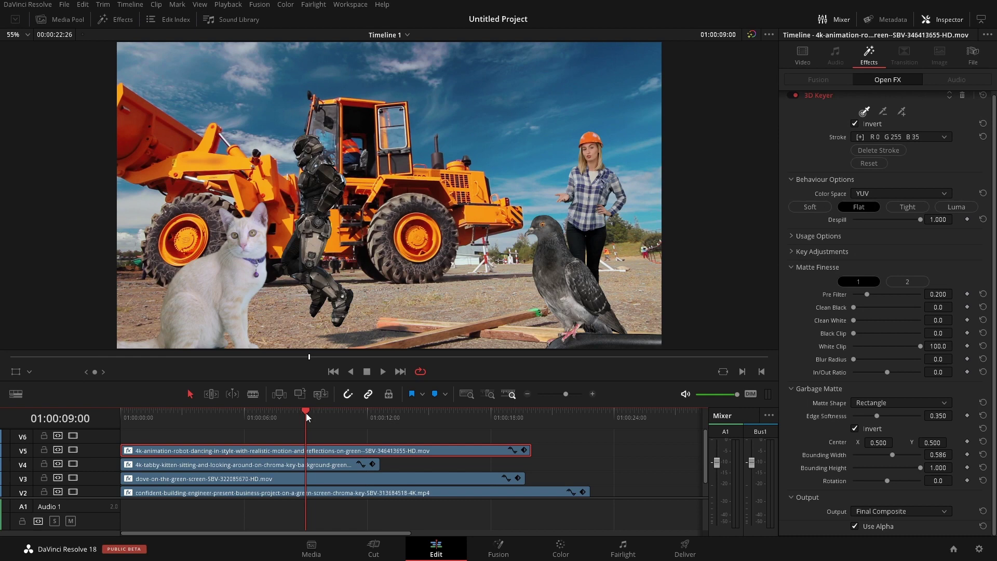
drag(306, 413, 120, 445)
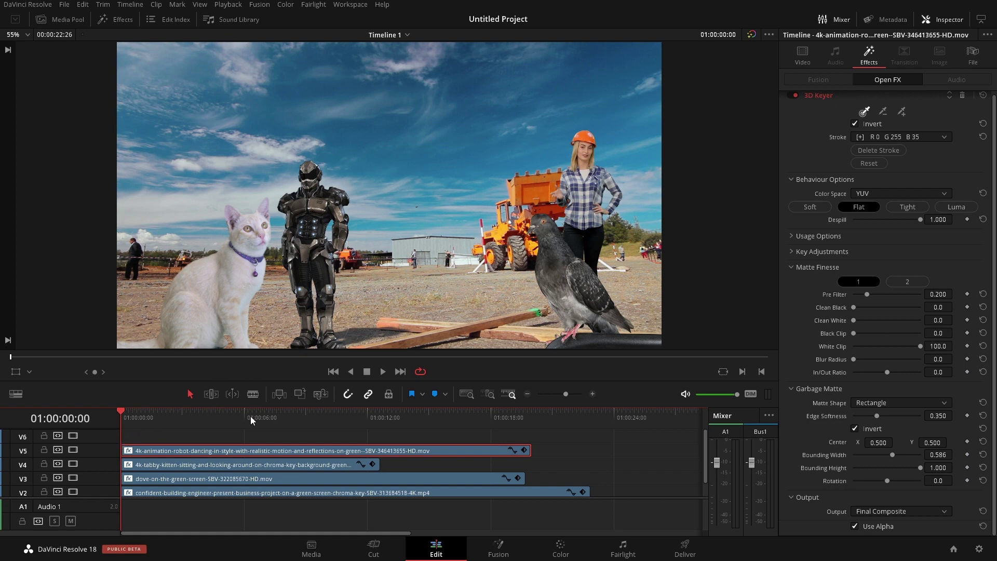
drag(148, 411, 163, 424)
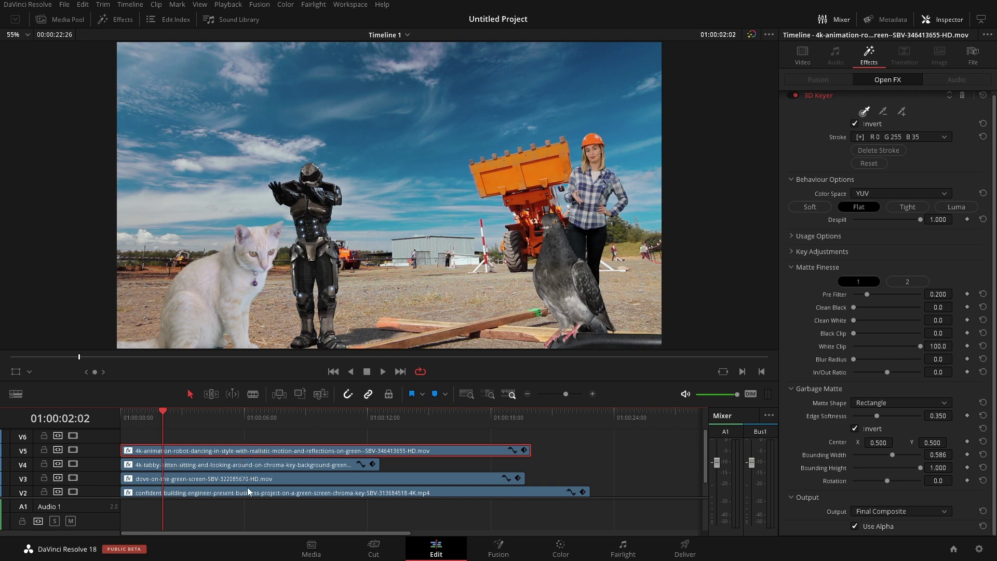
Step: Review the layering around three seconds in, then move the kitten clip onto the track above the robot
drag(174, 413, 216, 426)
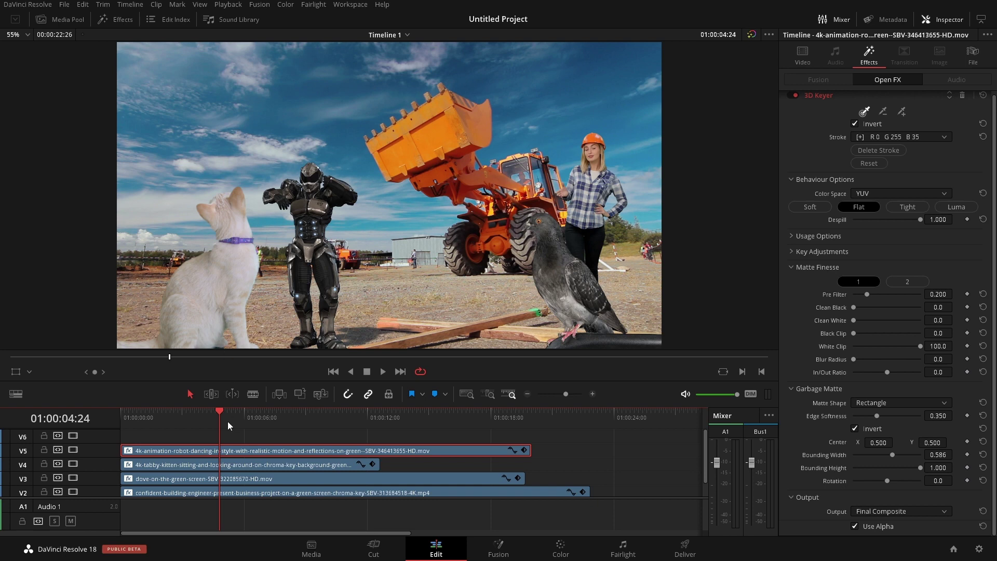
drag(203, 410, 244, 413)
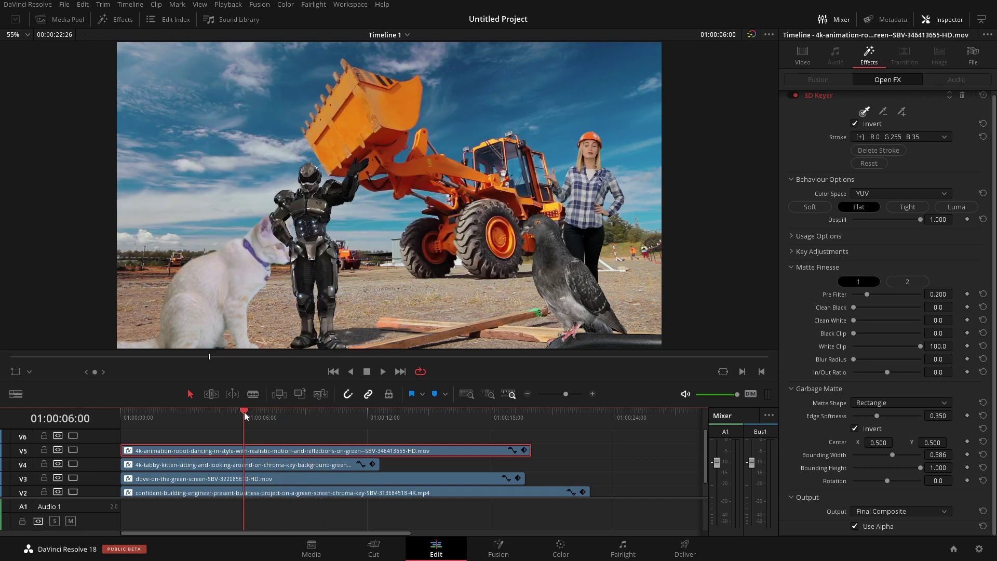
key(Left)
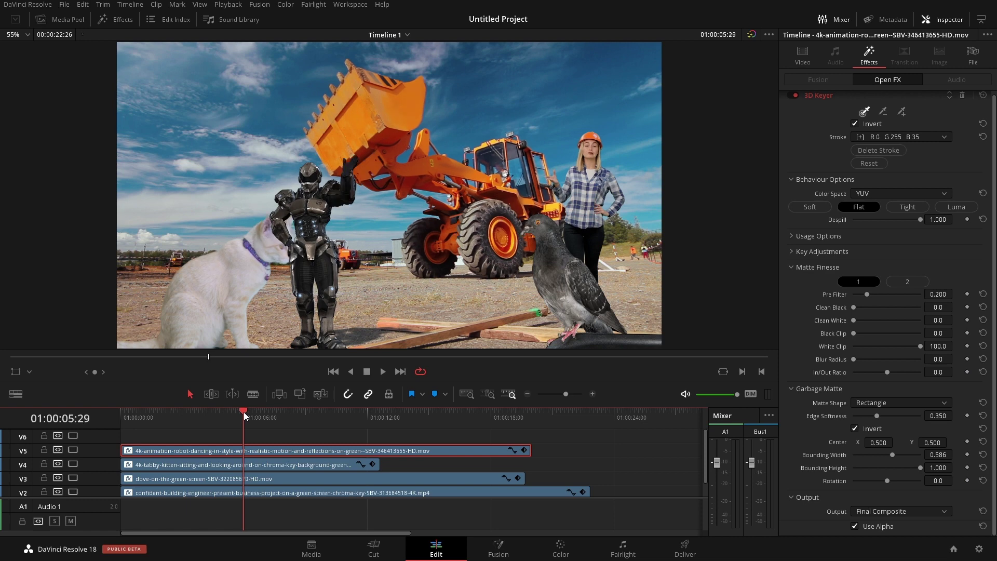
drag(244, 412, 182, 414)
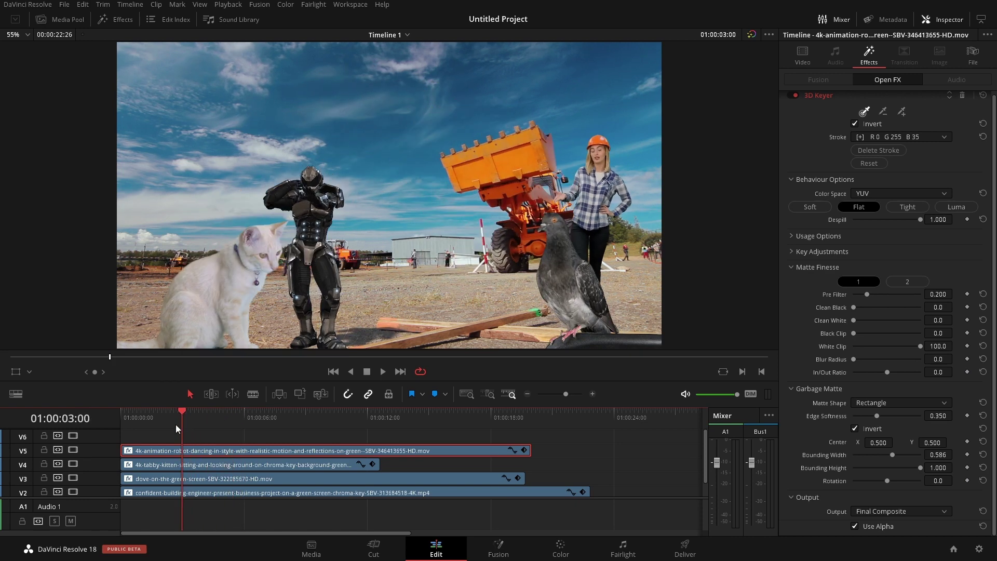
mouse_move(182, 464)
mouse_down()
mouse_move(181, 439)
mouse_move(201, 434)
mouse_move(198, 471)
mouse_up()
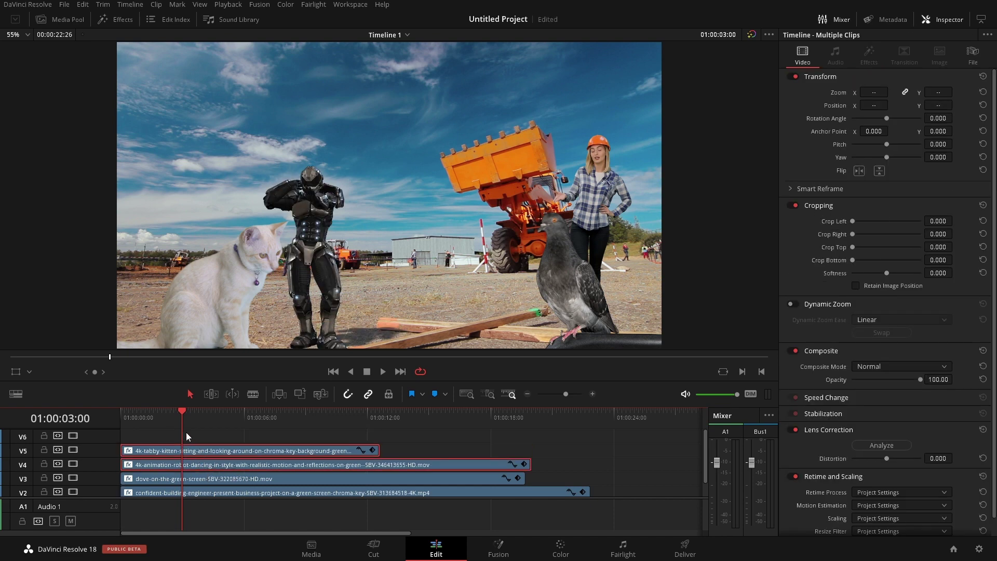
Step: Drop the kitten to V5 and the robot to V4, then scrub to confirm the kitten layers in front
click(164, 419)
drag(164, 419, 307, 433)
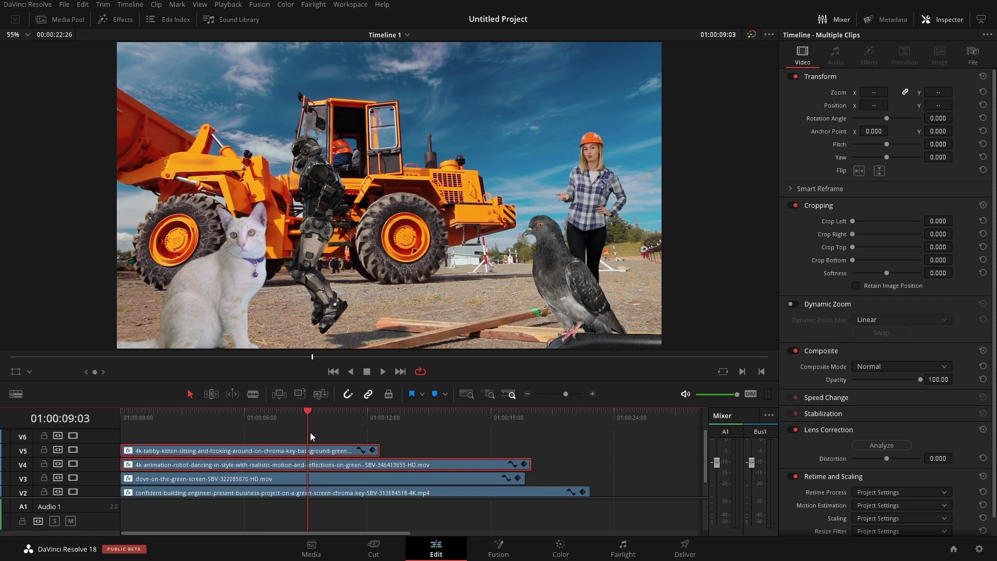